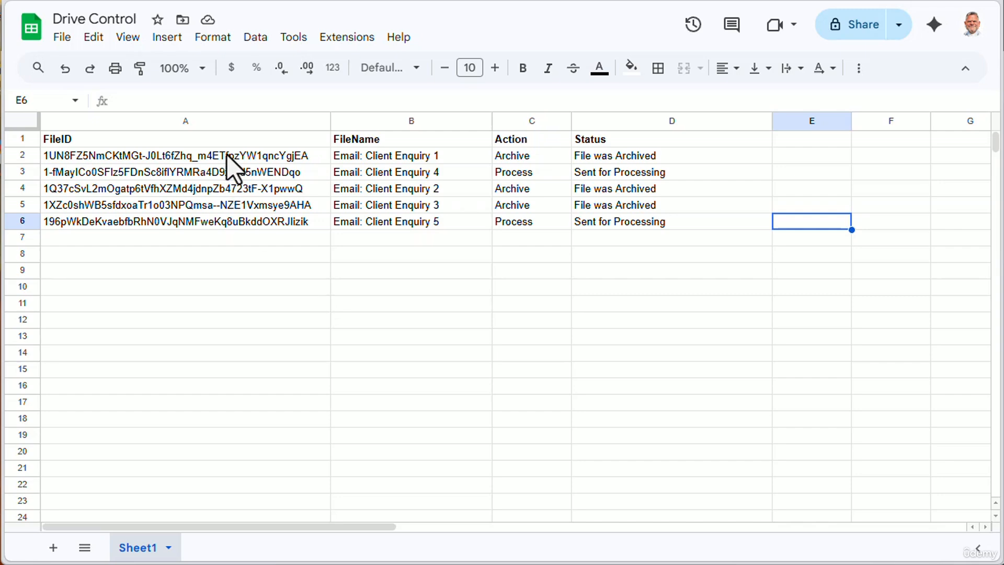
# - Examine the Action and Status entries of the archived and processed files in the Drive Control sheet
pyautogui.click(539, 156)
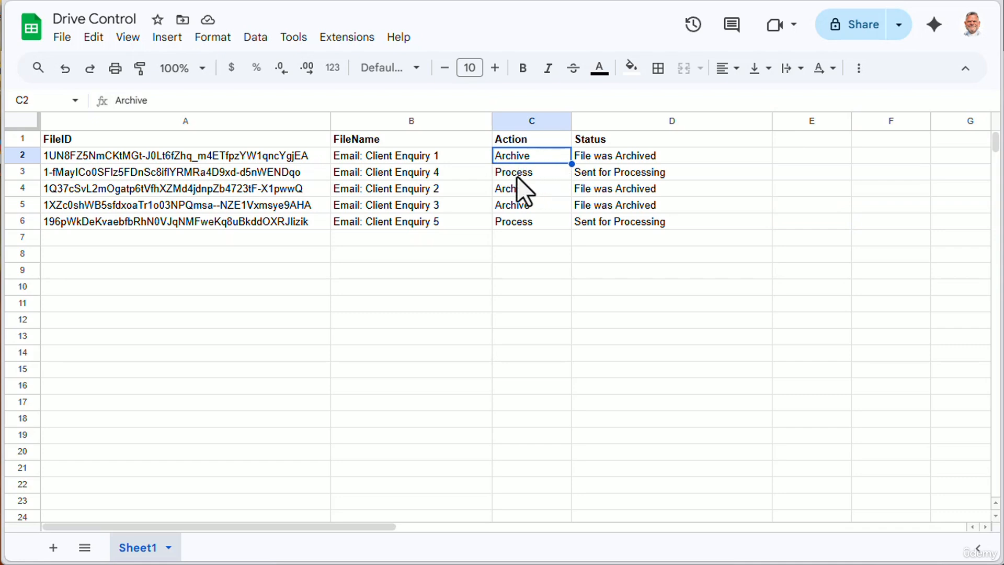
pyautogui.click(532, 174)
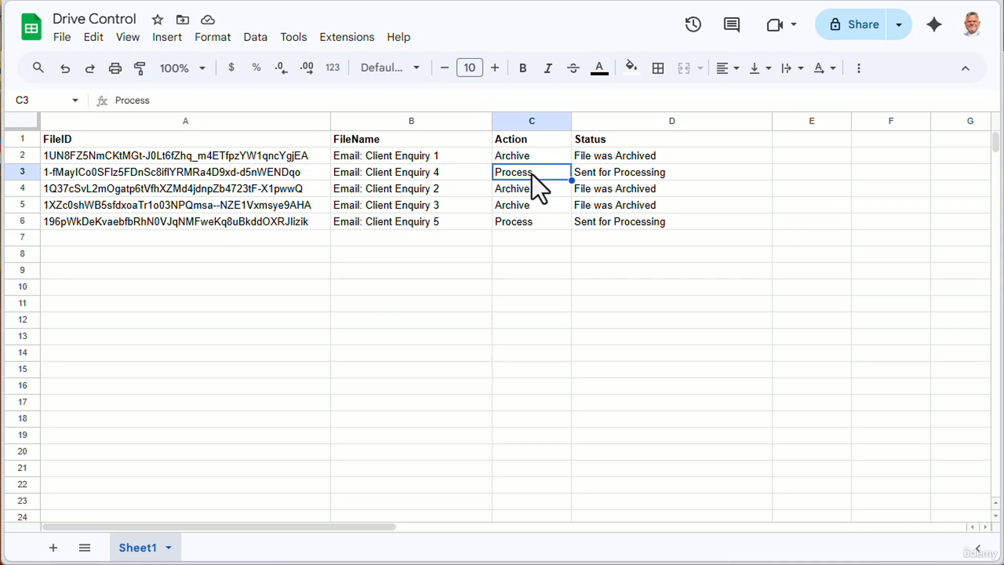
pyautogui.click(529, 221)
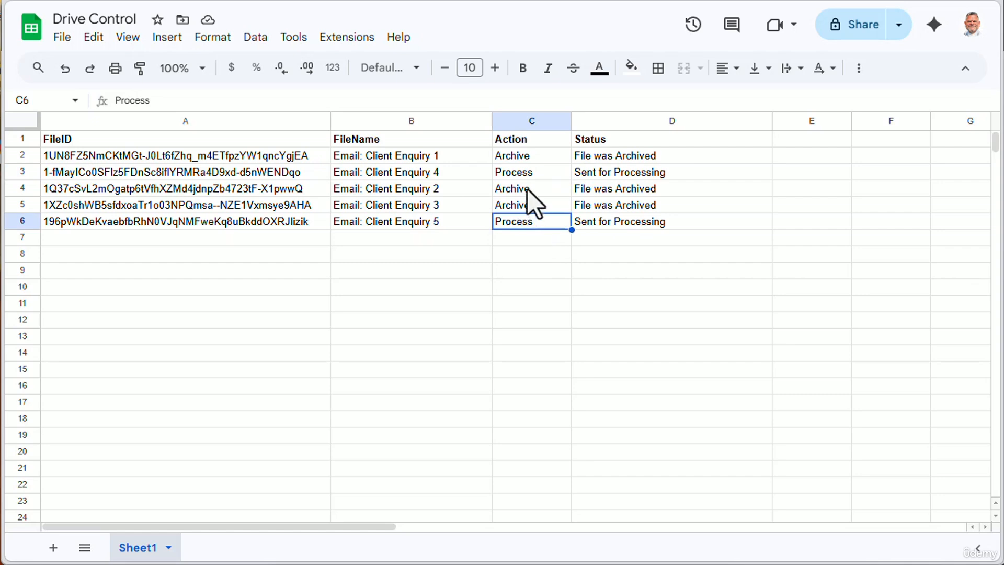
pyautogui.click(521, 172)
pyautogui.click(523, 220)
pyautogui.click(636, 175)
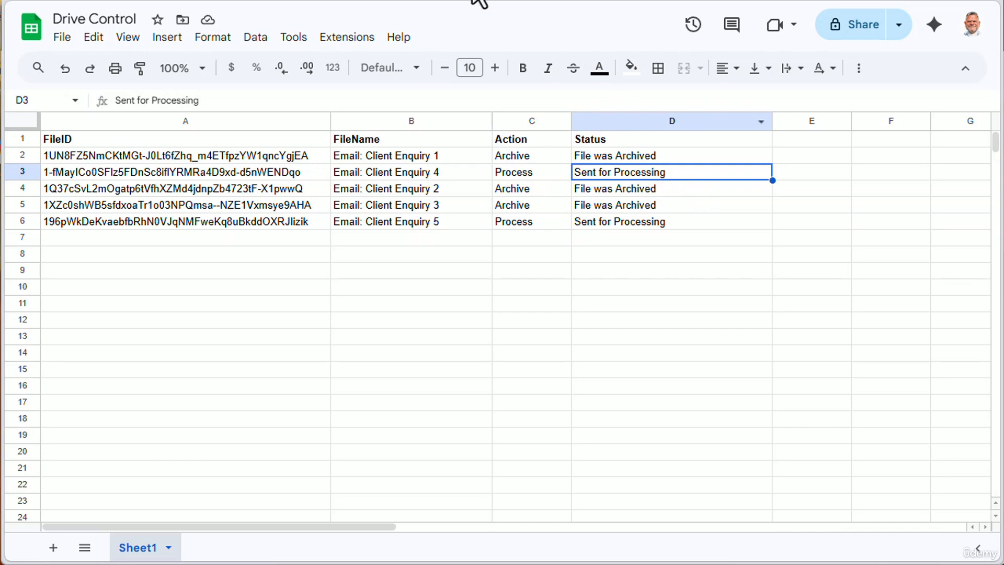
pyautogui.click(173, 1)
pyautogui.click(667, 219)
pyautogui.click(653, 176)
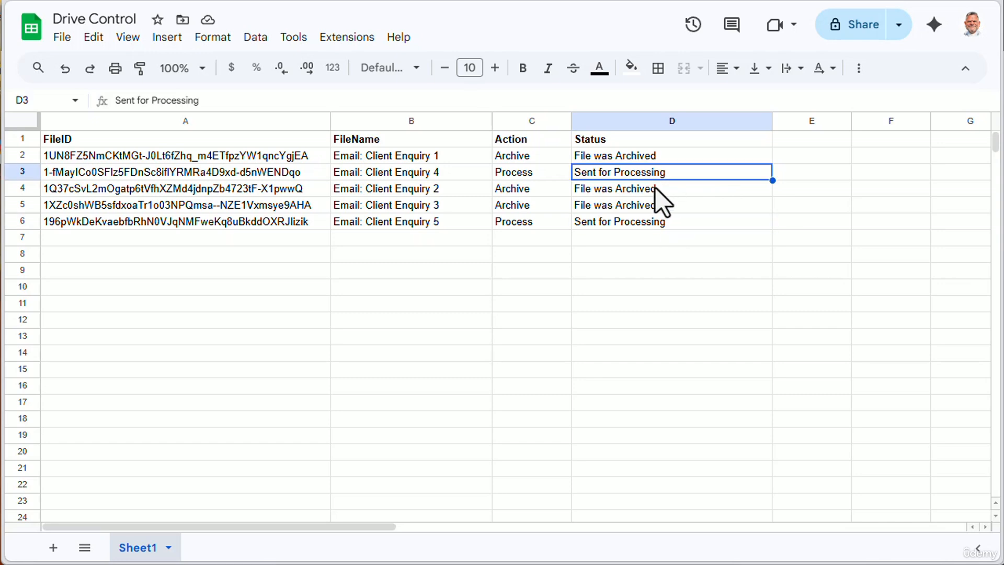
pyautogui.click(653, 222)
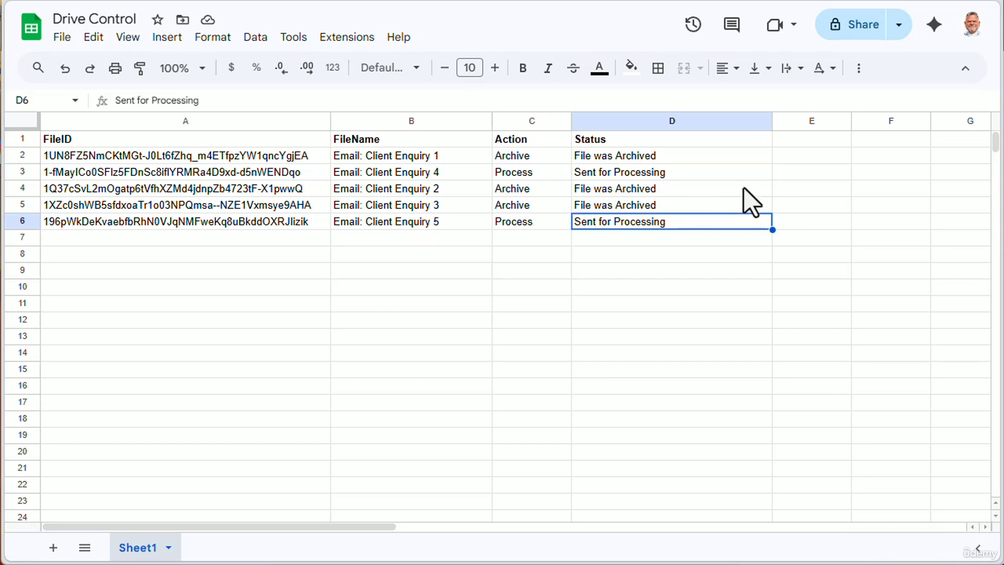
pyautogui.click(186, 222)
pyautogui.click(631, 222)
pyautogui.click(229, 223)
# - Compare the FileIDs in the Drive Log sheet with the files marked Sent for Processing in the Drive Control sheet
pyautogui.click(282, 0)
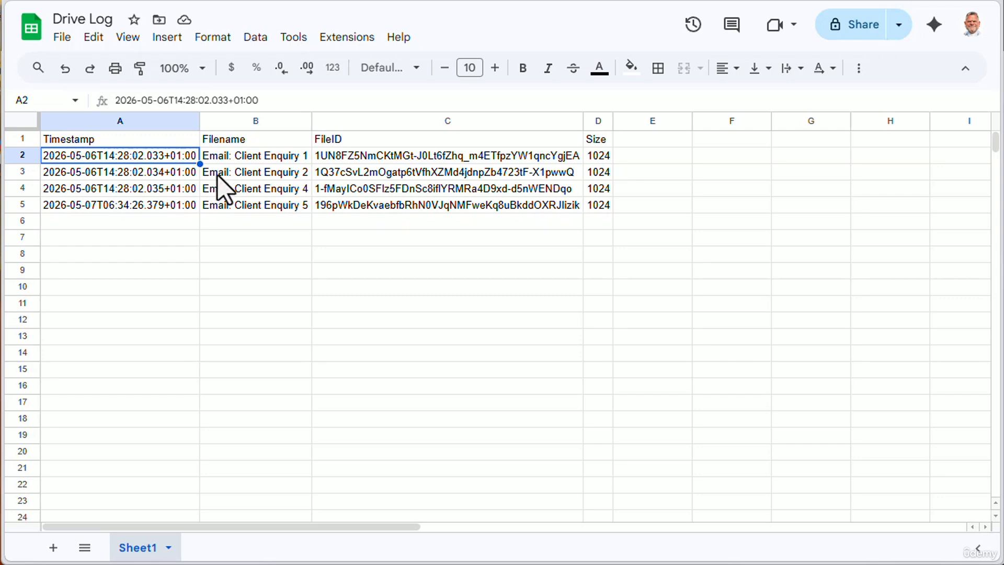
pyautogui.click(418, 174)
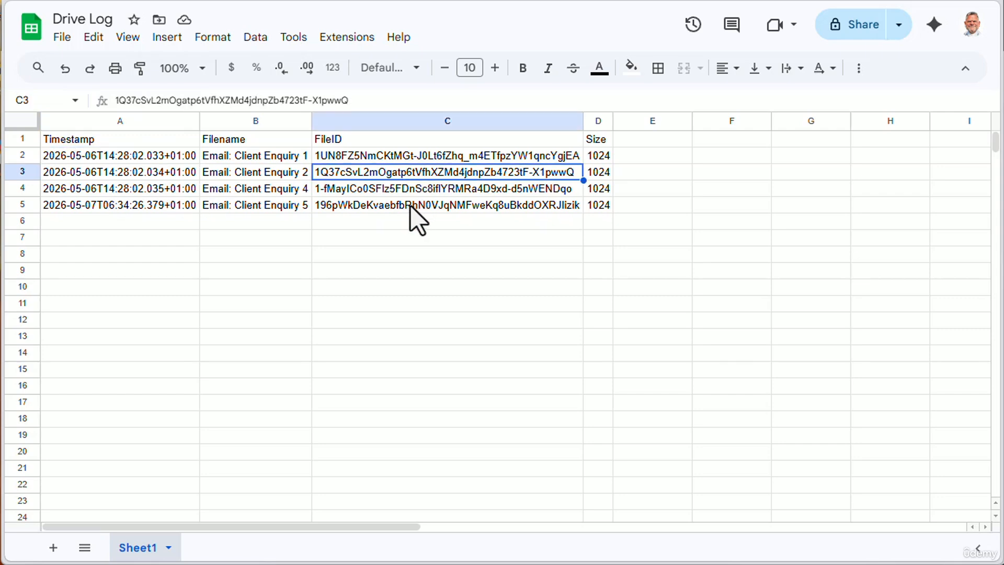
pyautogui.hotkey('ctrl', 'Tab')
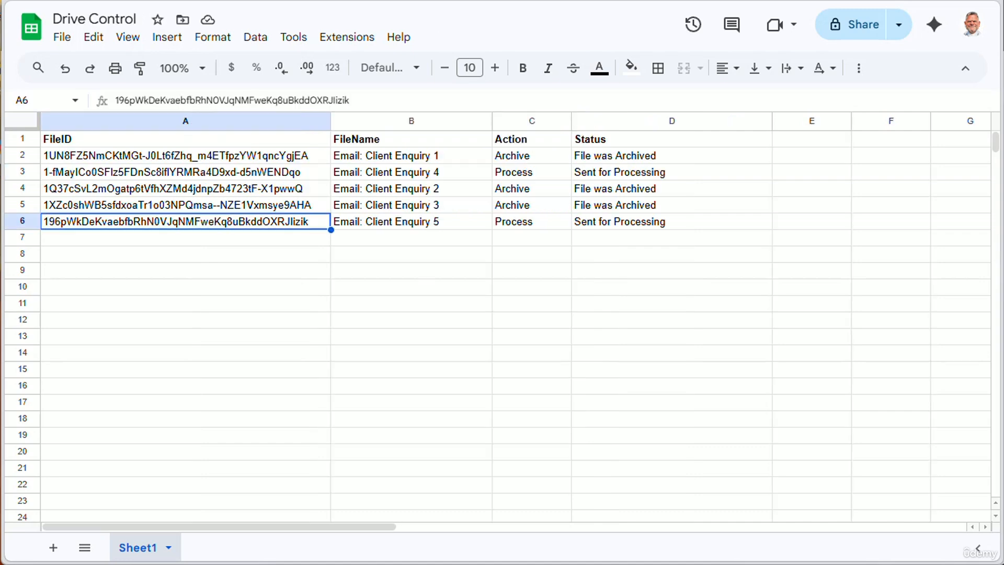
pyautogui.click(621, 176)
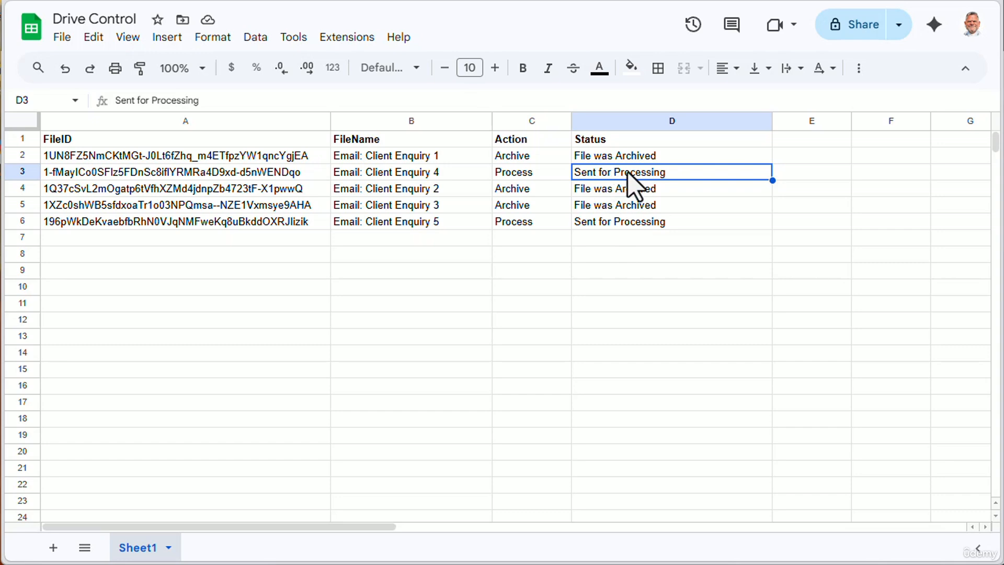
pyautogui.click(793, 177)
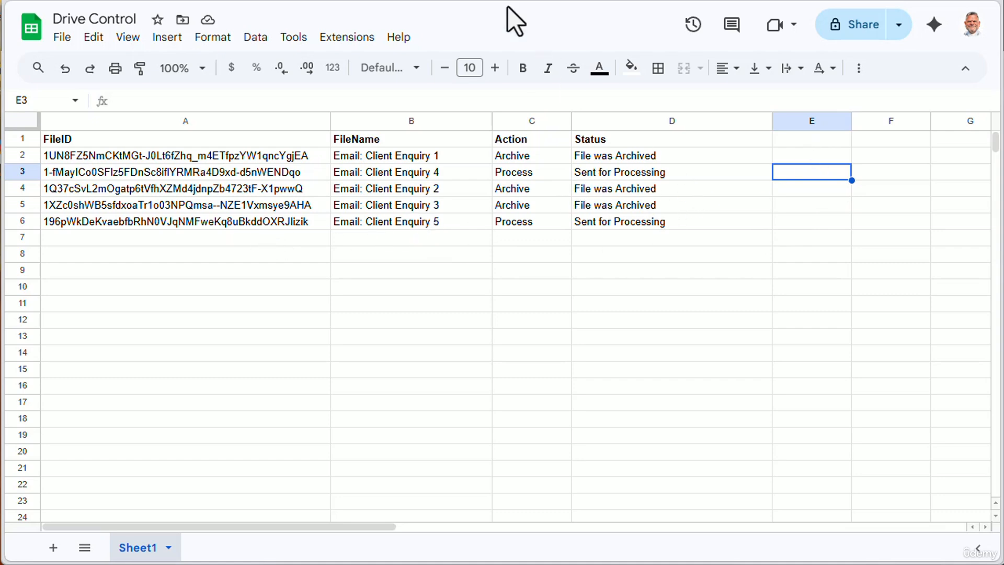
pyautogui.click(319, 1)
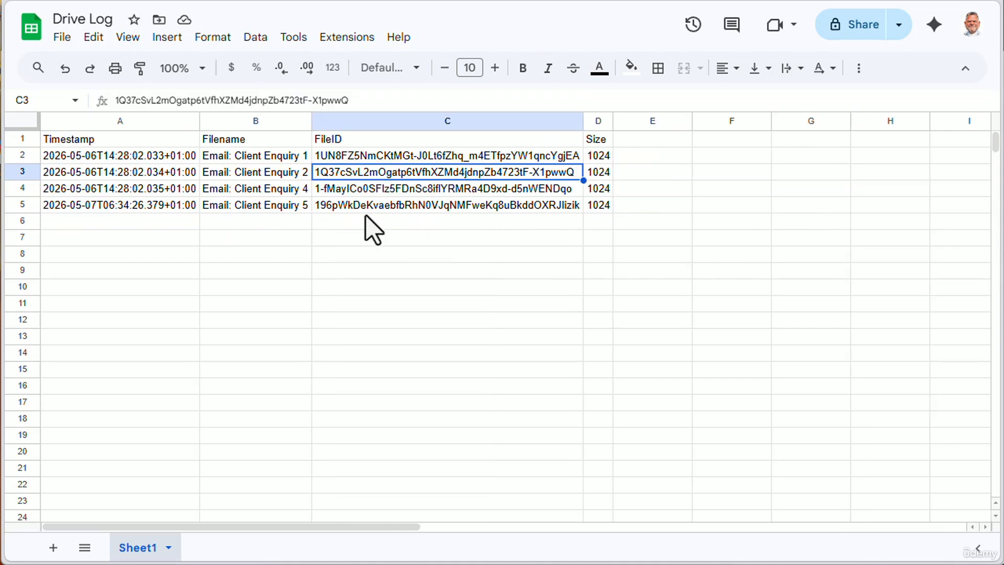
pyautogui.click(590, 1)
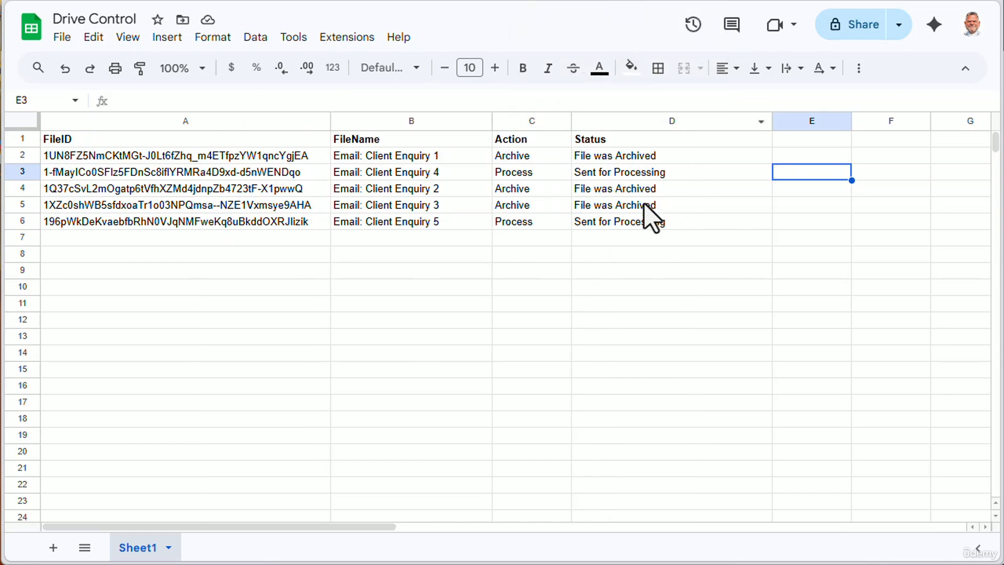
pyautogui.click(319, 1)
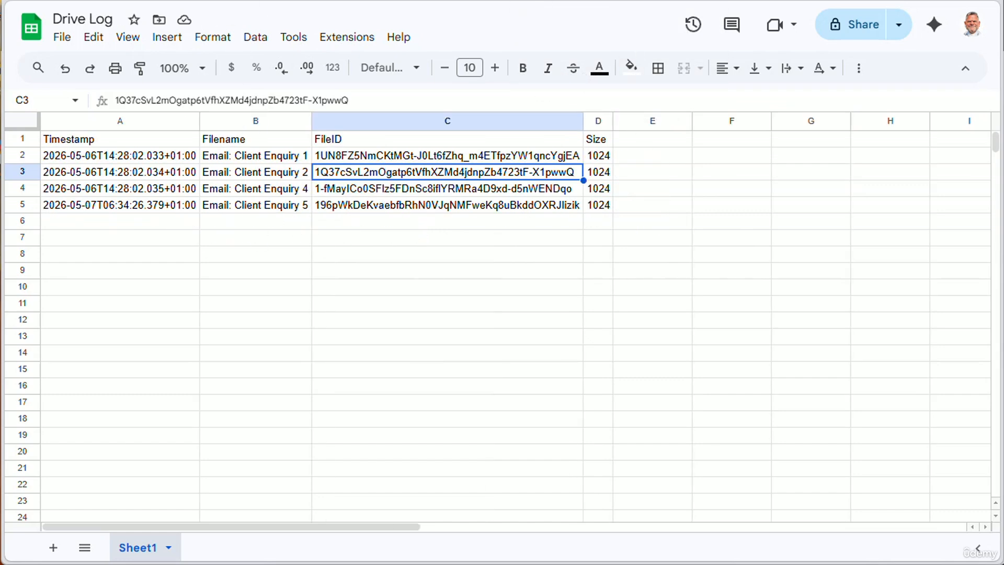
pyautogui.click(591, 1)
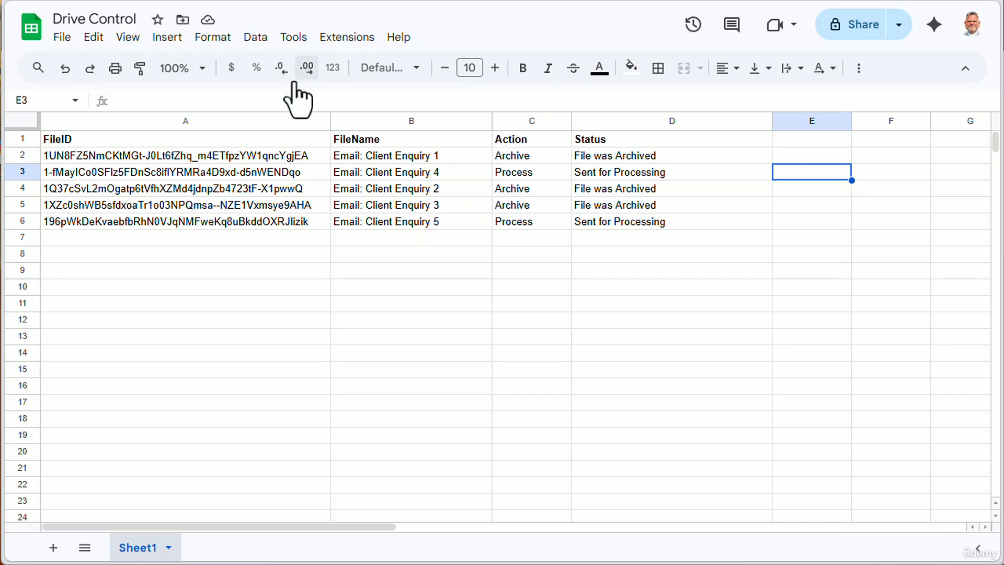
pyautogui.click(595, 171)
pyautogui.click(244, 176)
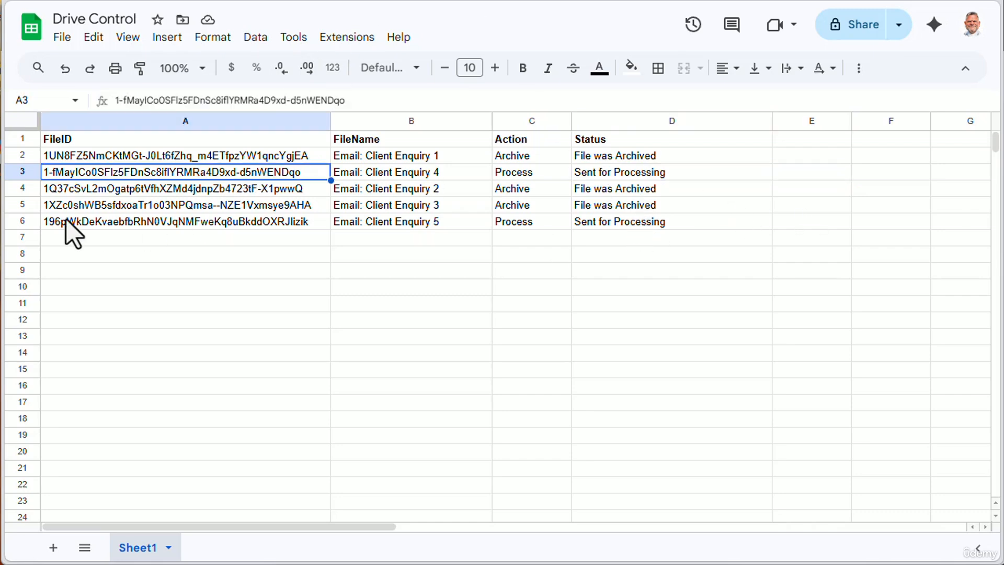
pyautogui.click(85, 224)
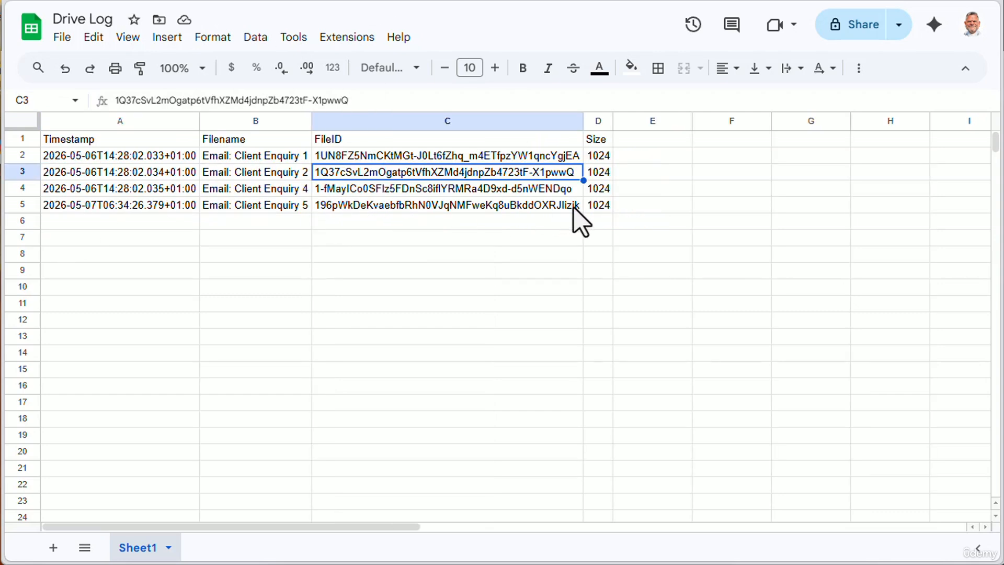
# - Clear the Client Enquiry 5 entry in cells A5:D5 of the Drive Log sheet
pyautogui.click(595, 206)
pyautogui.moveTo(594, 208); pyautogui.dragTo(70, 206)
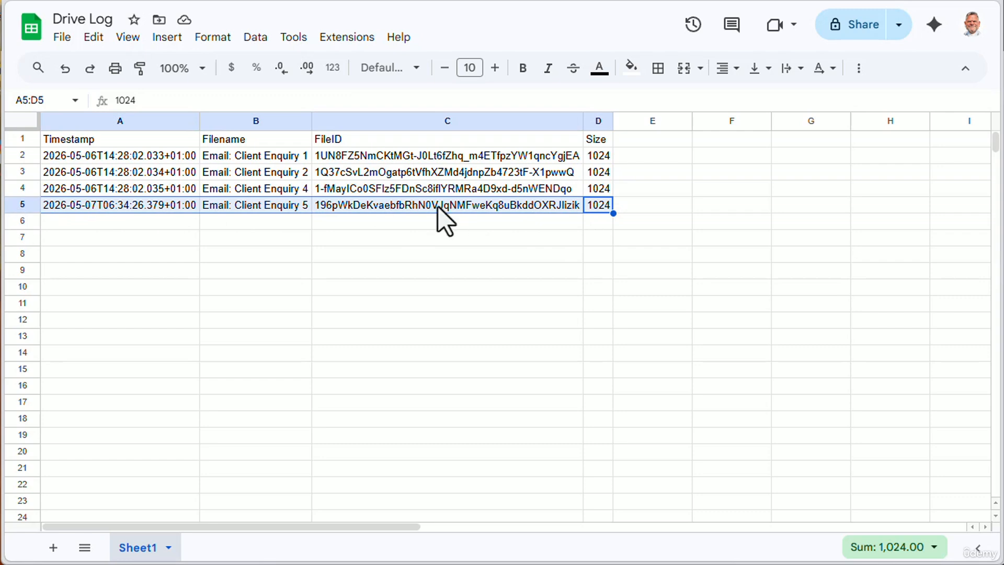
pyautogui.press('Delete')
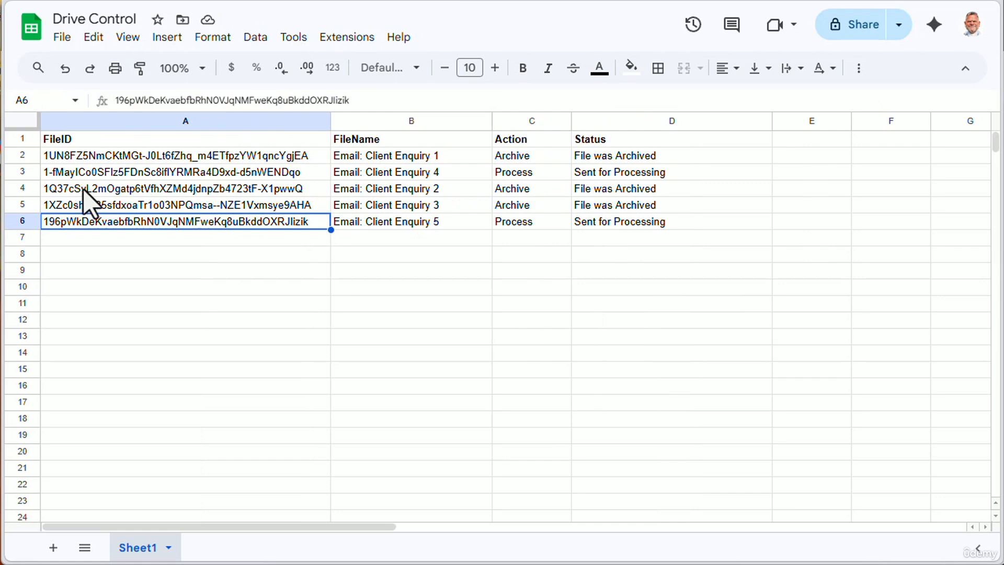
# - Add a ProcessedAt column header in cell E1 of the Drive Control sheet
pyautogui.click(82, 175)
pyautogui.click(22, 172)
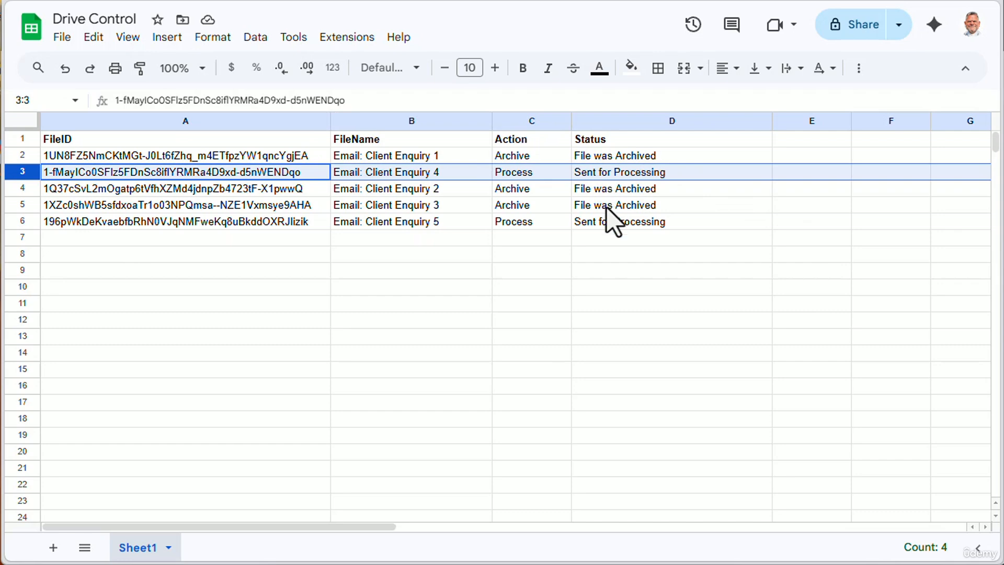
pyautogui.click(630, 223)
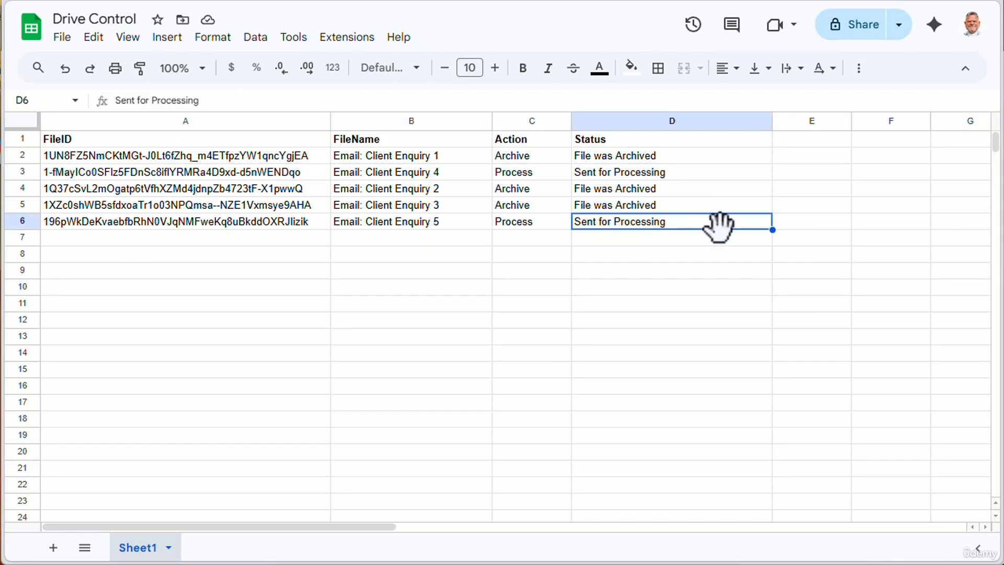
pyautogui.click(650, 172)
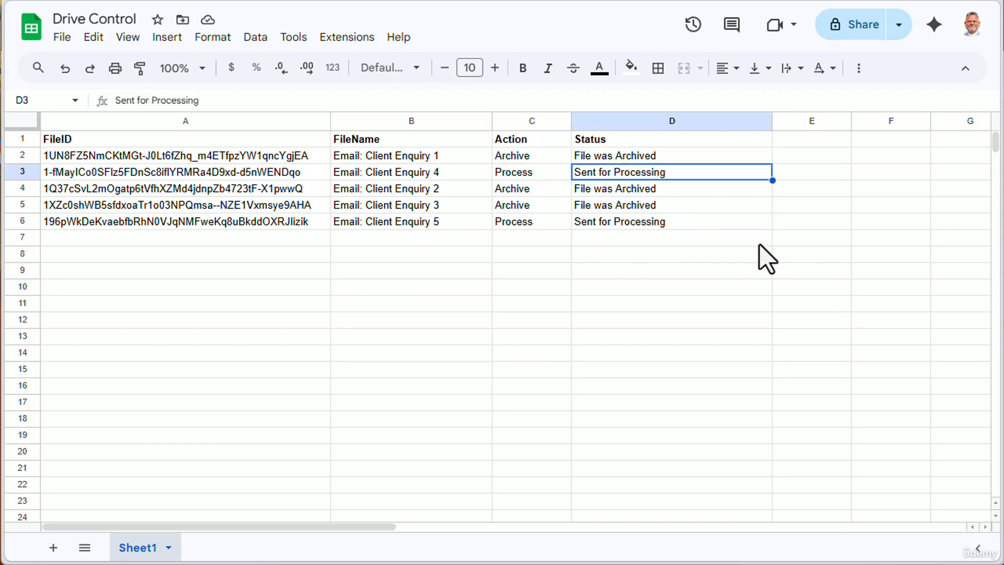
pyautogui.click(827, 143)
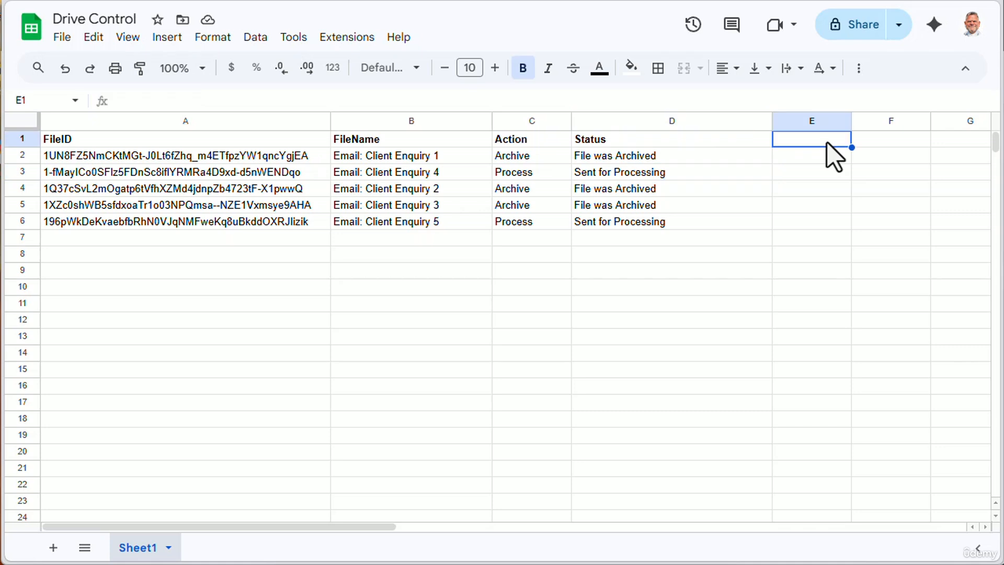
pyautogui.write('ProcessedAt')
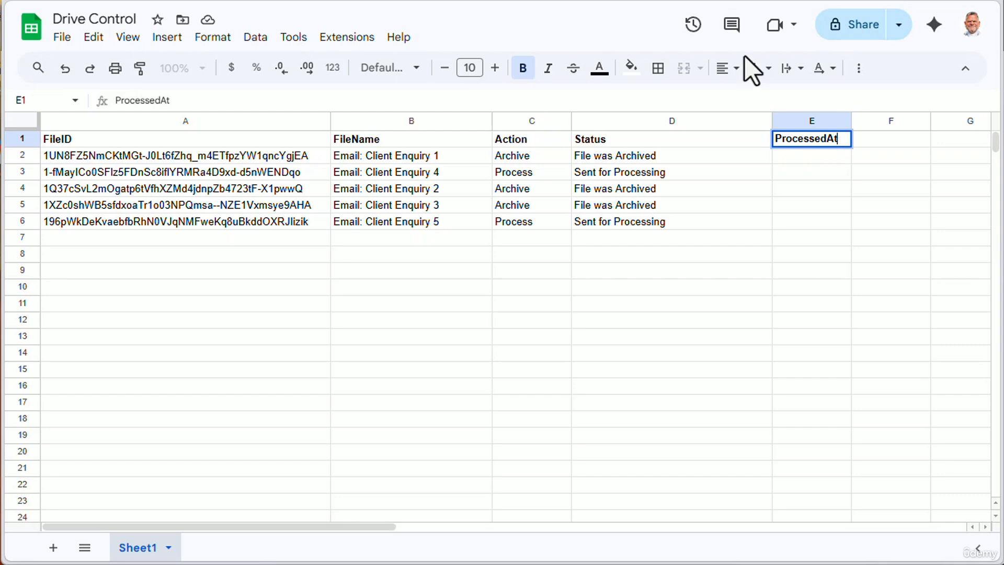
pyautogui.click(789, 152)
# - Check the Timestamp entries in the Drive Log sheet as the source for the ProcessedAt column in Drive Control
pyautogui.click(798, 176)
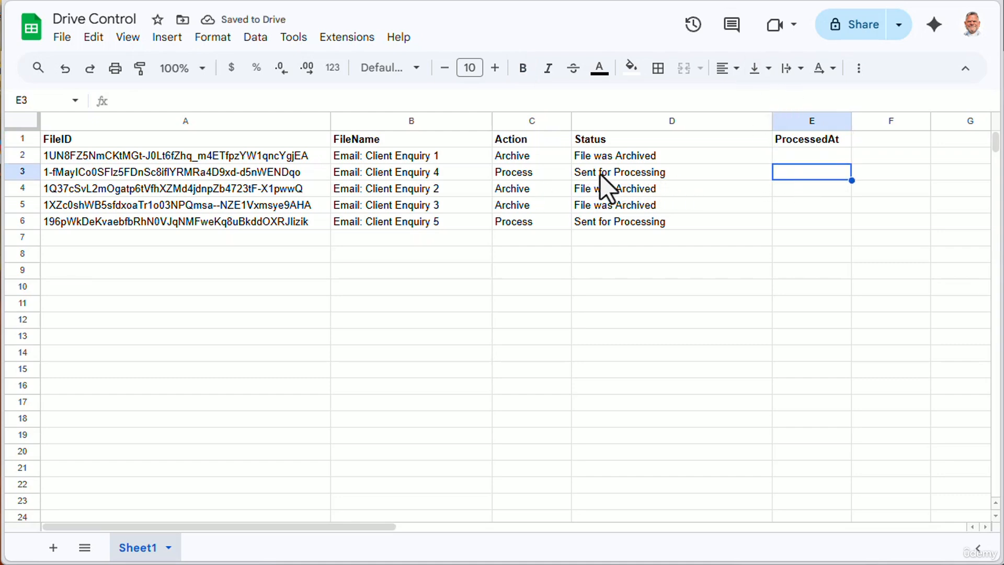
pyautogui.click(361, 0)
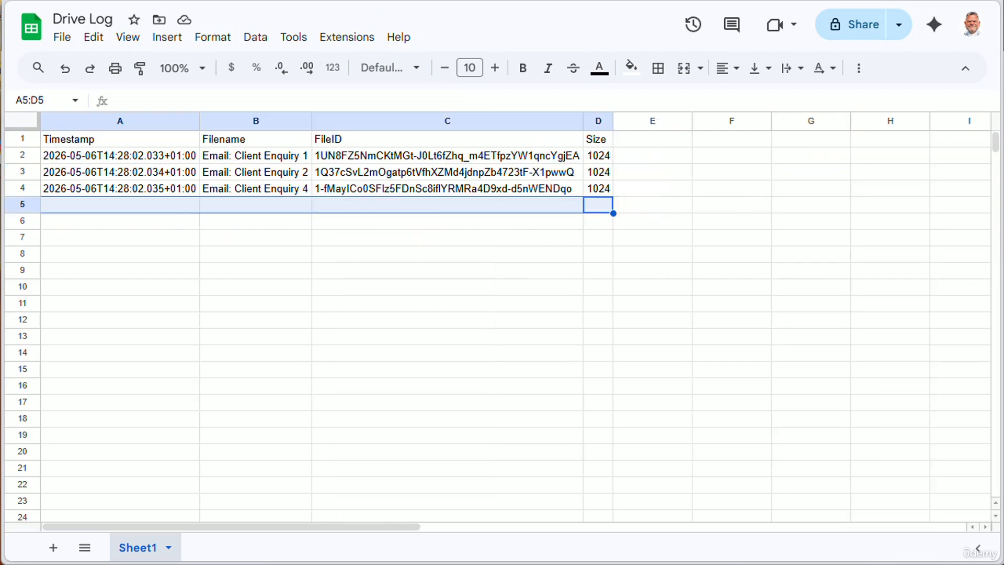
pyautogui.click(72, 159)
pyautogui.click(73, 175)
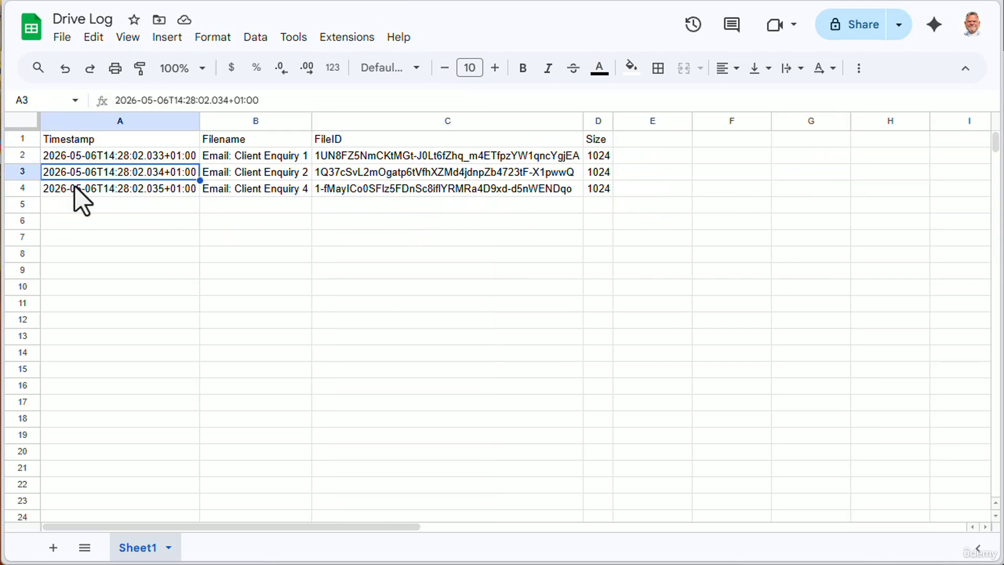
pyautogui.click(76, 190)
pyautogui.click(506, 3)
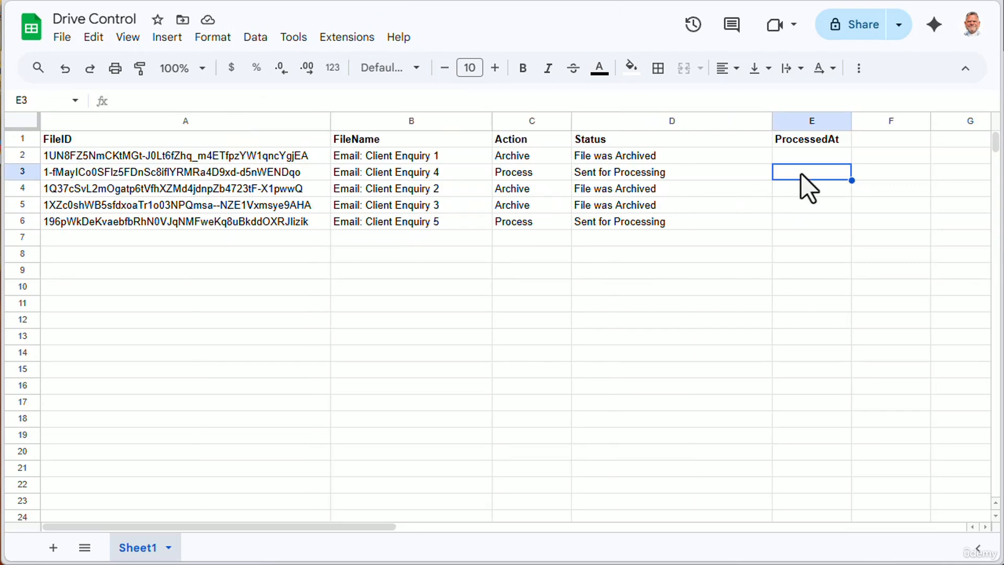
# - Switch to n8n, create a new workflow in the Personal project and name it Reconcile Processed Files
pyautogui.click(86, 1)
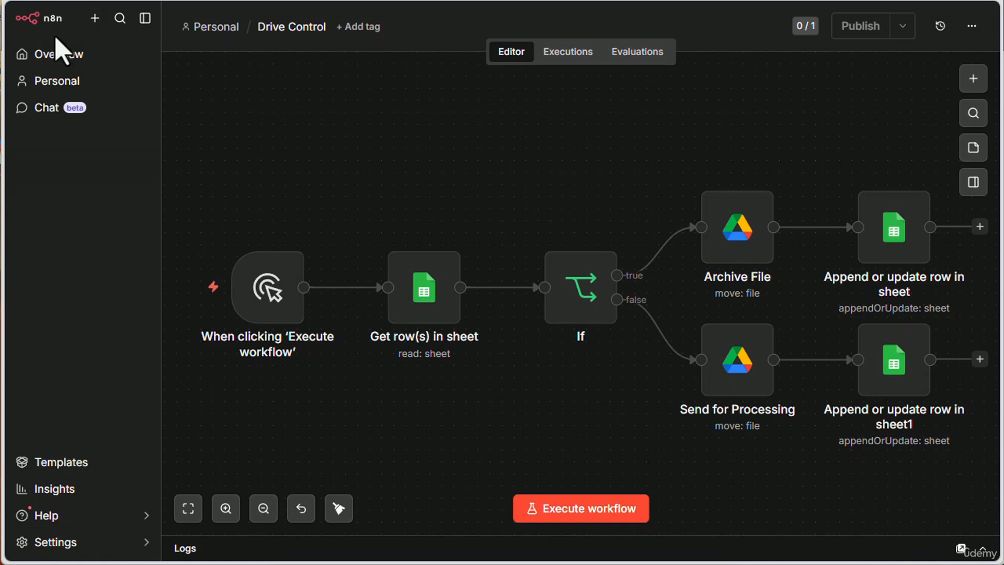
pyautogui.click(213, 31)
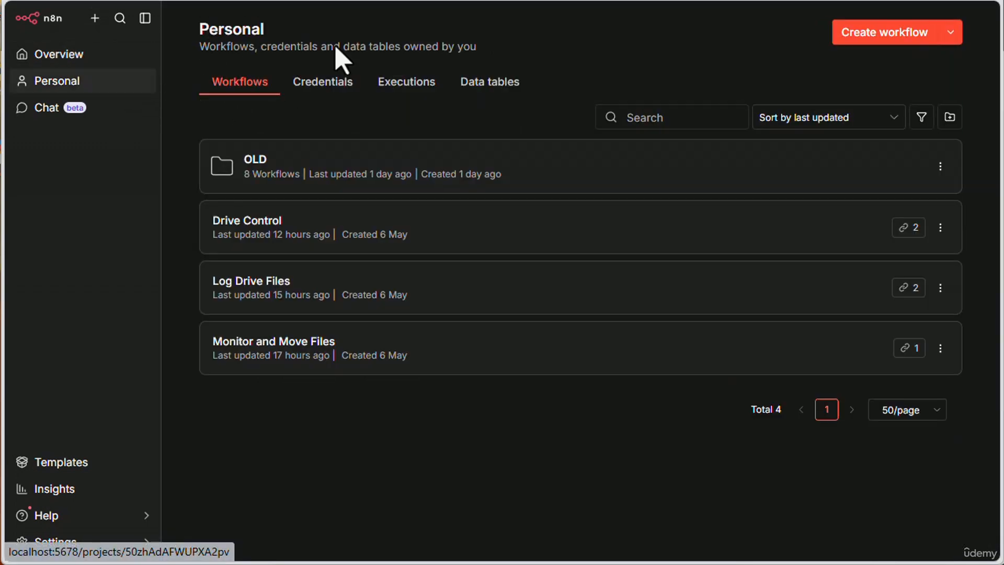
pyautogui.click(879, 37)
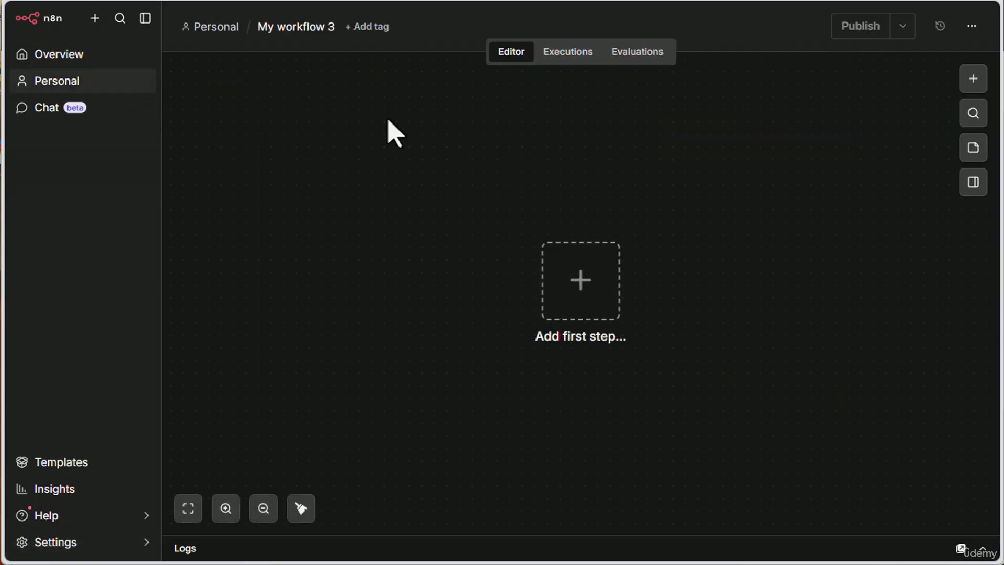
pyautogui.click(291, 26)
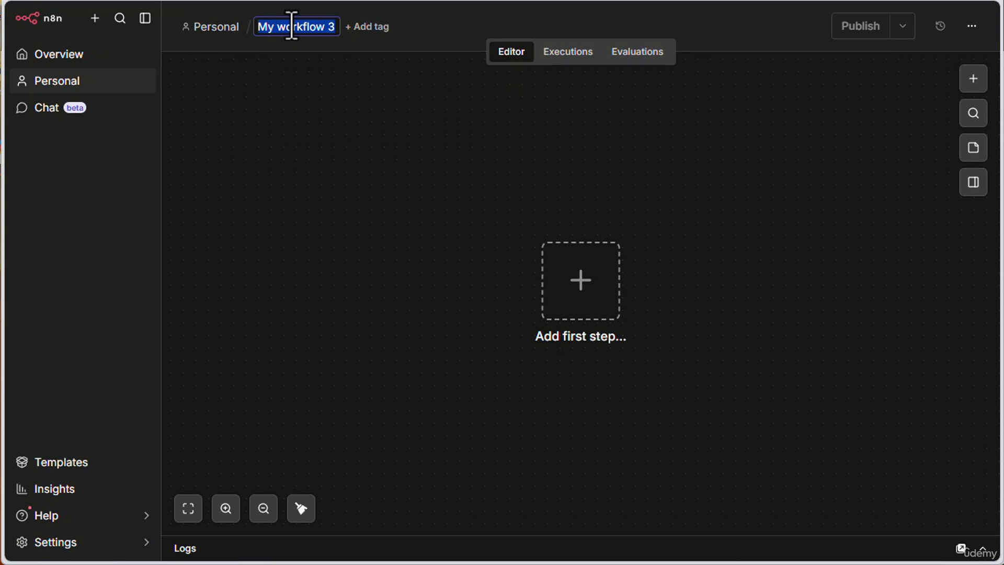
pyautogui.write('Reconcile')
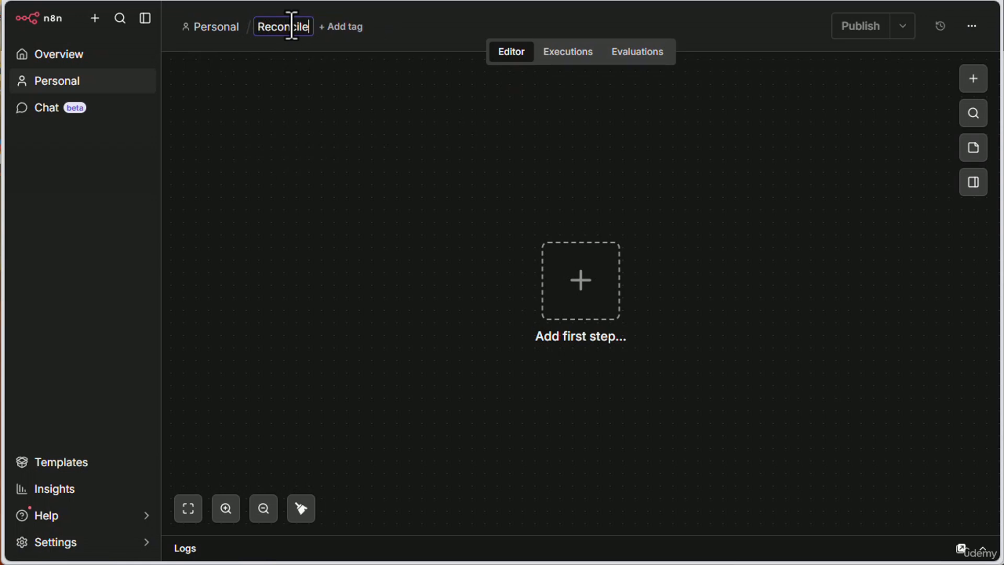
pyautogui.write(' Processe')
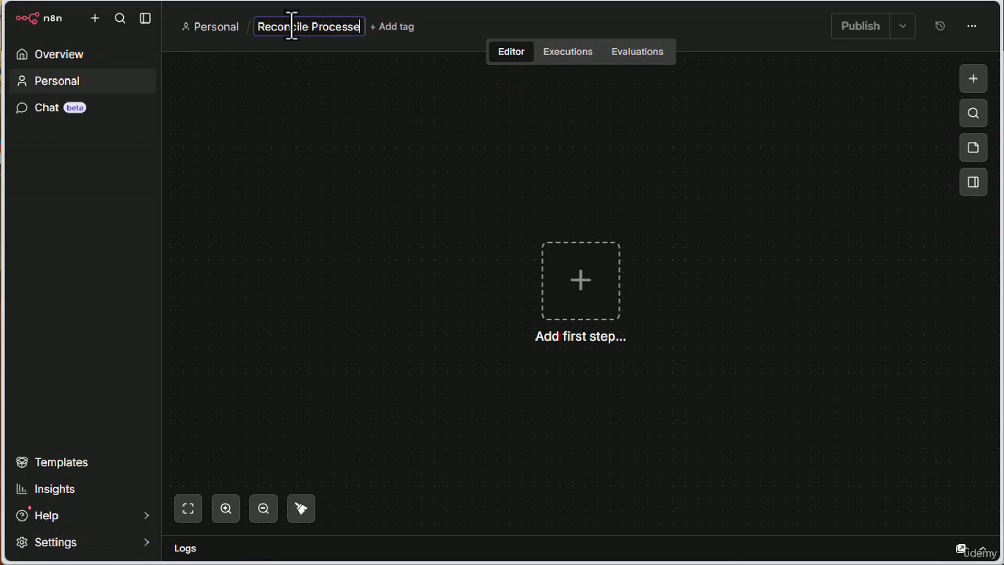
pyautogui.write('d Files')
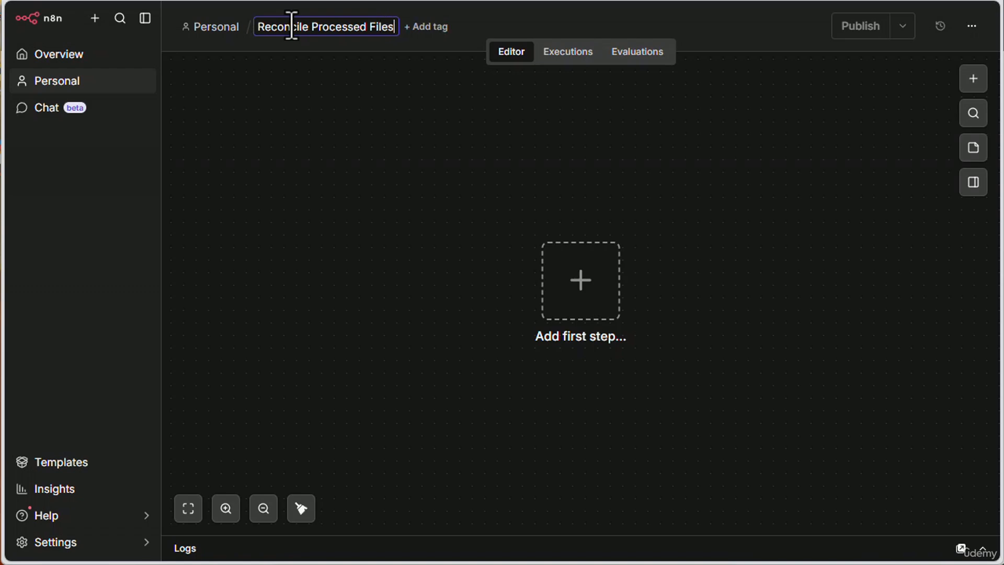
# - Confirm the workflow name and add a manual trigger as the first node
pyautogui.press('Return')
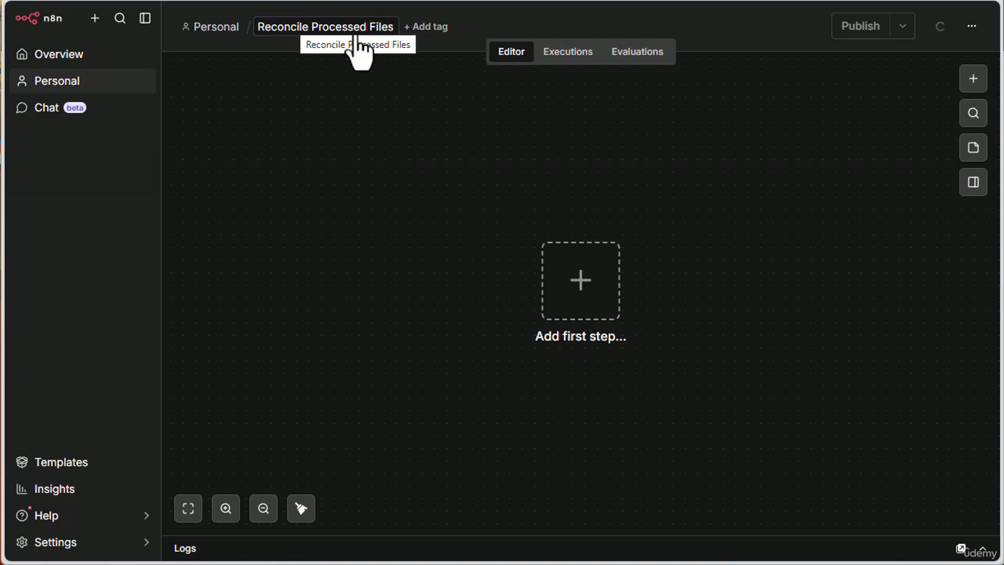
pyautogui.click(972, 79)
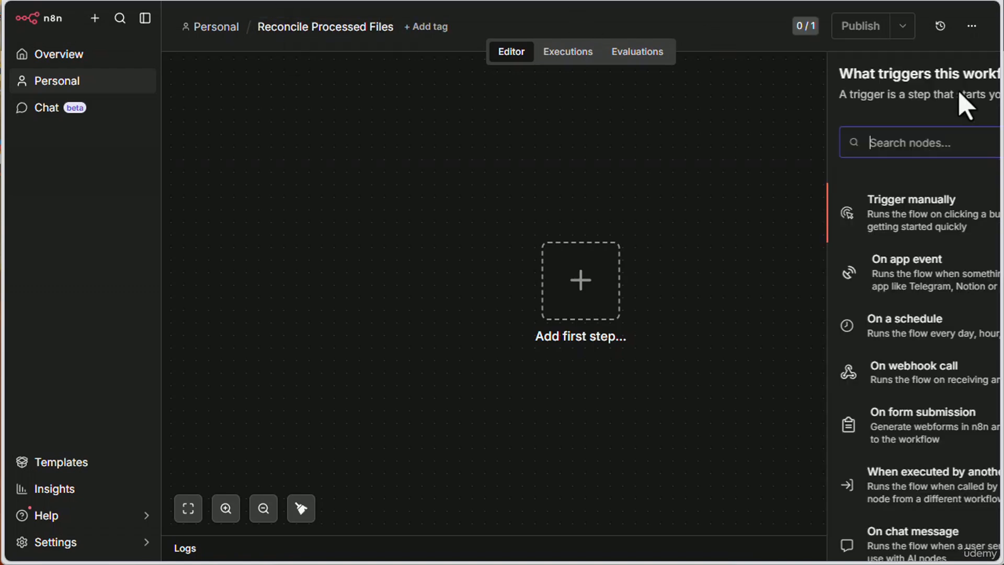
pyautogui.click(783, 200)
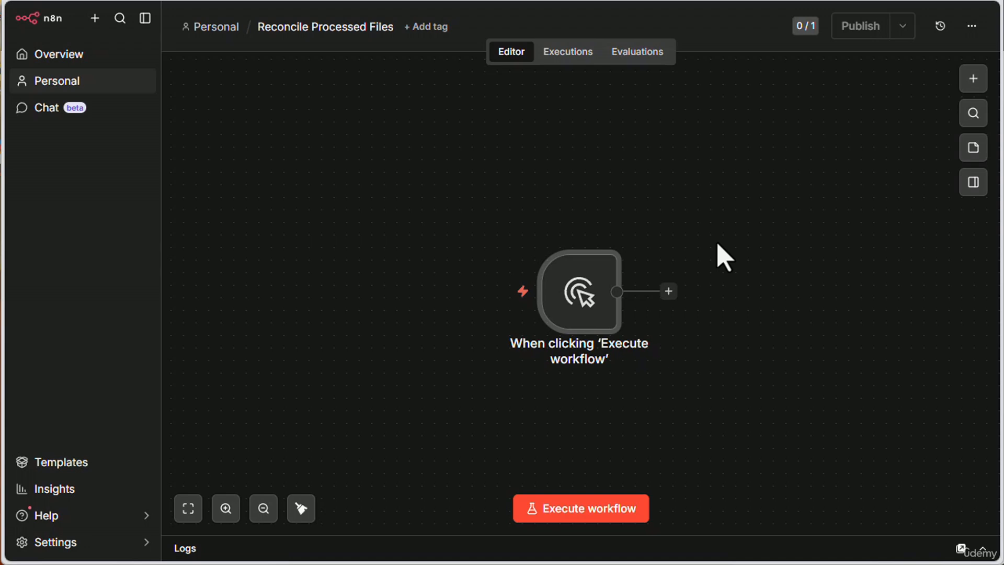
# - Add a Google Sheets node with the Get row(s) in sheet action after the manual trigger
pyautogui.moveTo(684, 343); pyautogui.dragTo(489, 282)
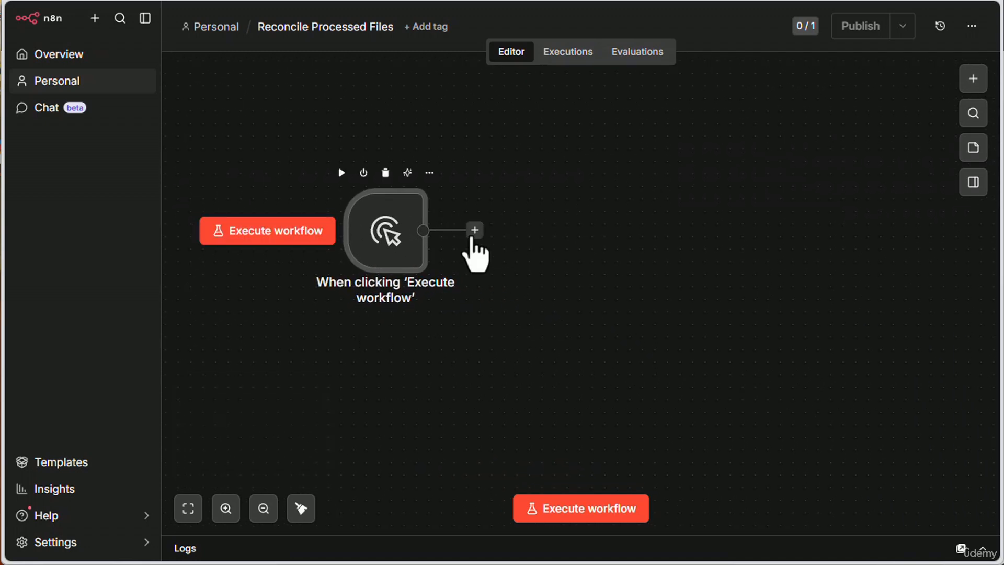
pyautogui.click(475, 231)
pyautogui.write('sheet')
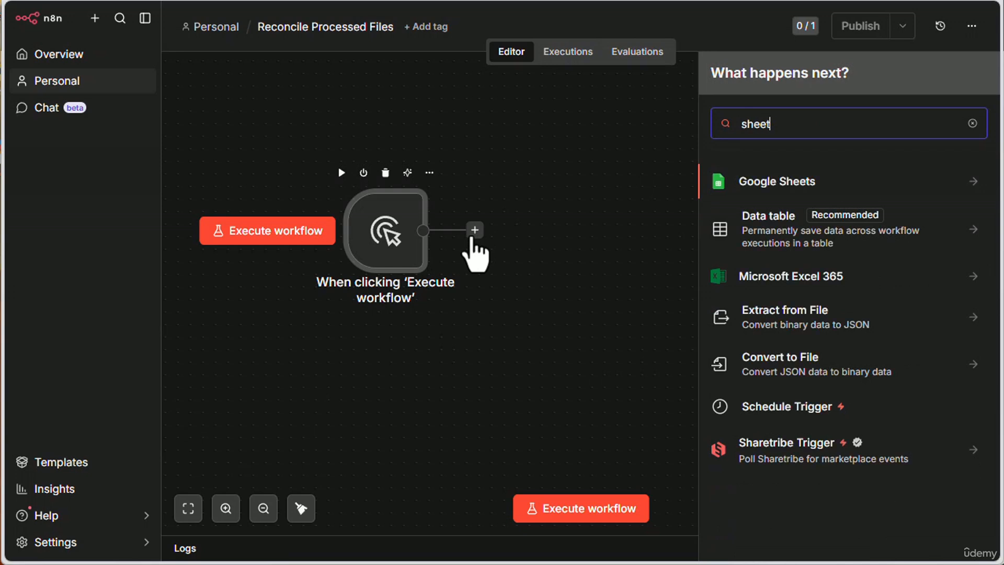
pyautogui.click(792, 182)
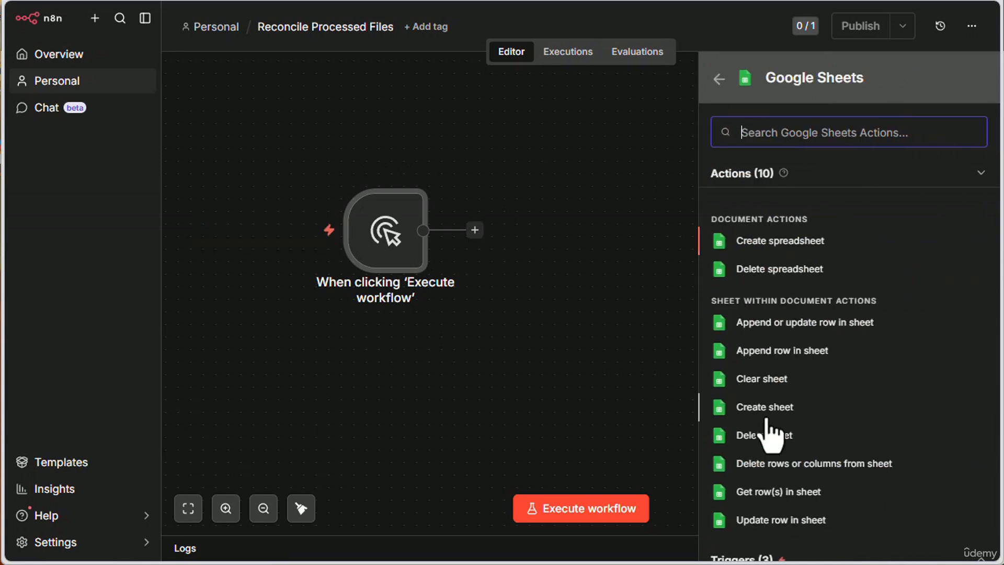
pyautogui.click(792, 494)
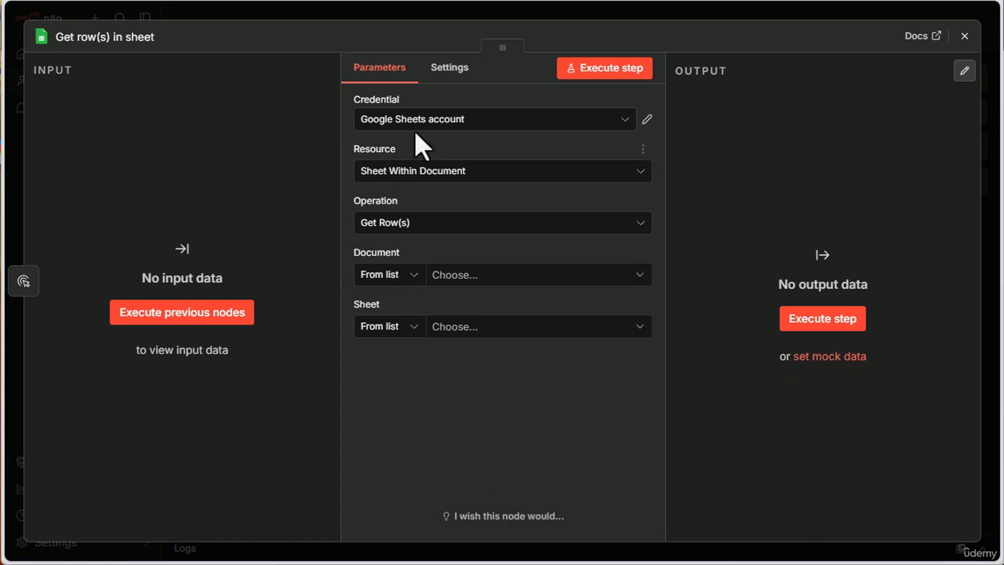
# - Set the Get row(s) node to read Sheet1 of the Drive Control document using the Google Sheets account credential
pyautogui.click(463, 118)
pyautogui.click(439, 149)
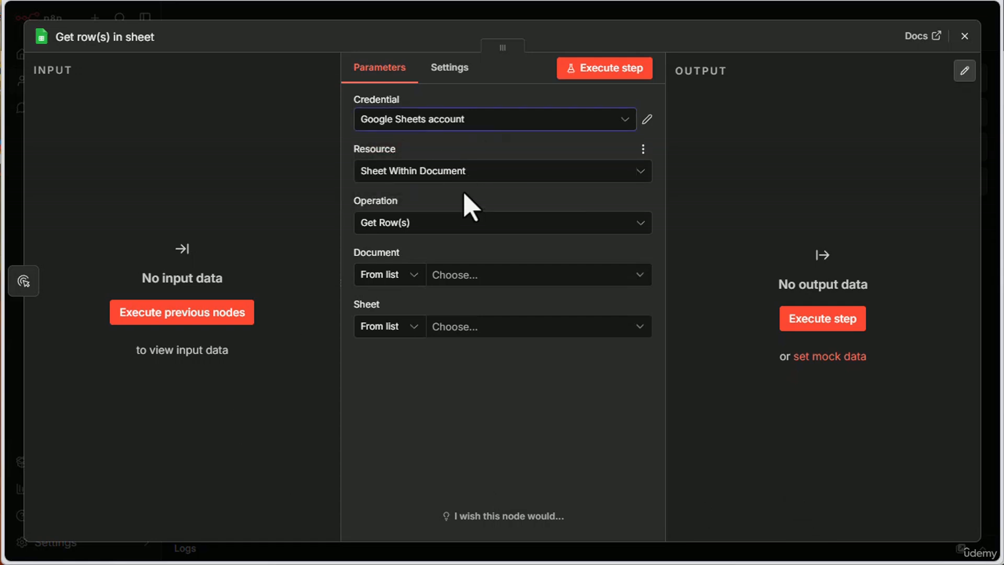
pyautogui.click(501, 276)
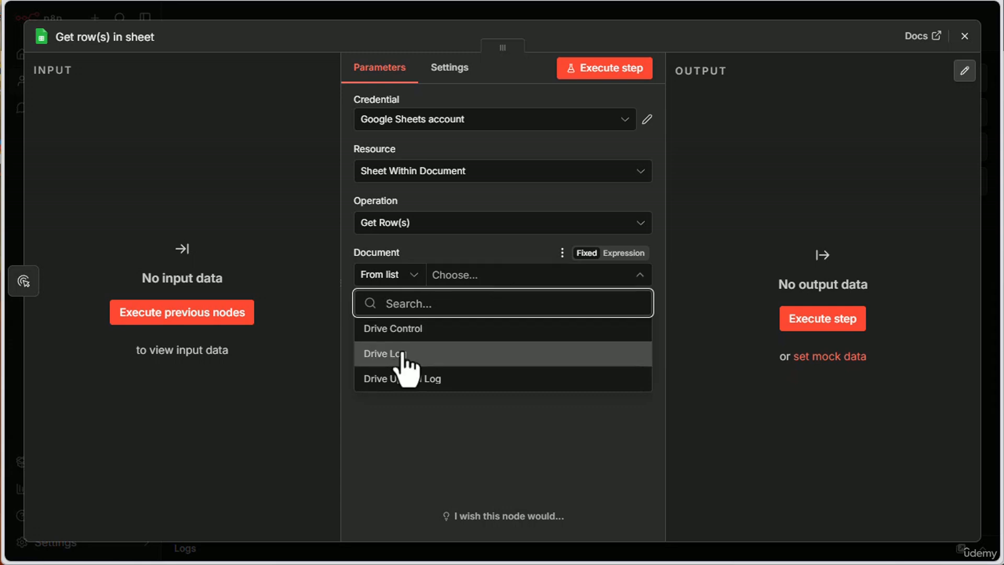
pyautogui.click(397, 330)
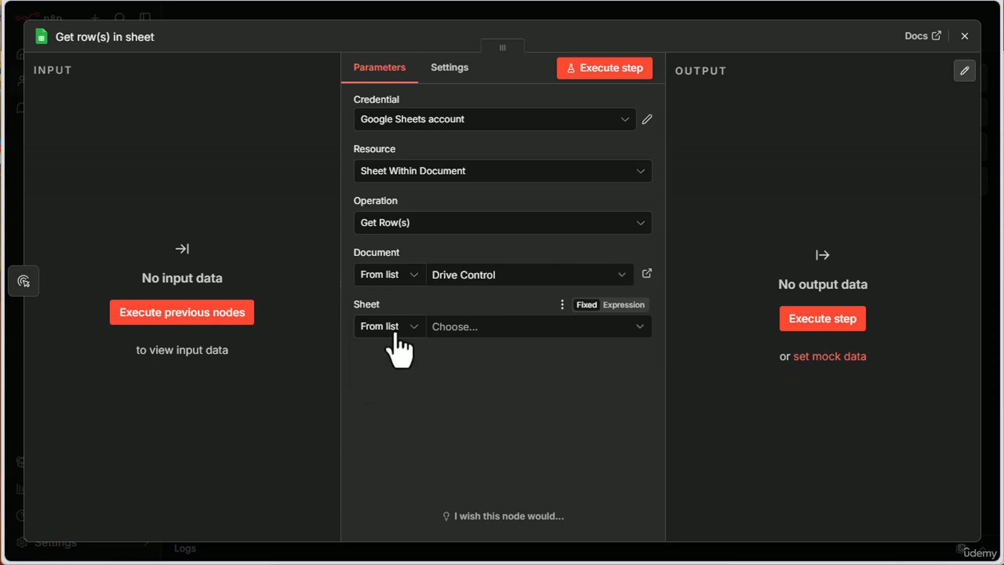
pyautogui.click(480, 329)
pyautogui.click(457, 351)
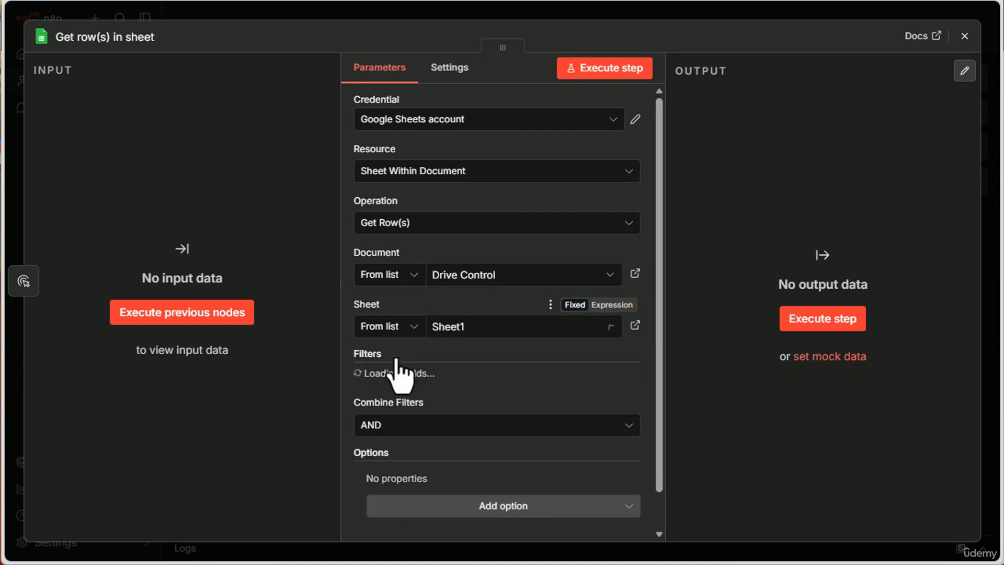
pyautogui.scroll(-3, 580, 325)
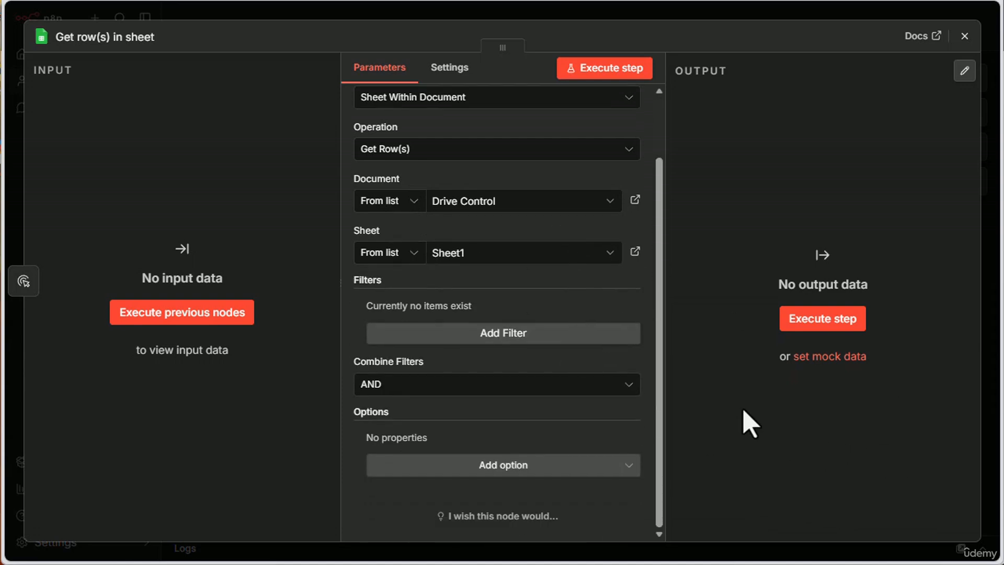
# - Run the Get row(s) node, review all columns of the returned Drive Control rows and return to the canvas
pyautogui.click(607, 71)
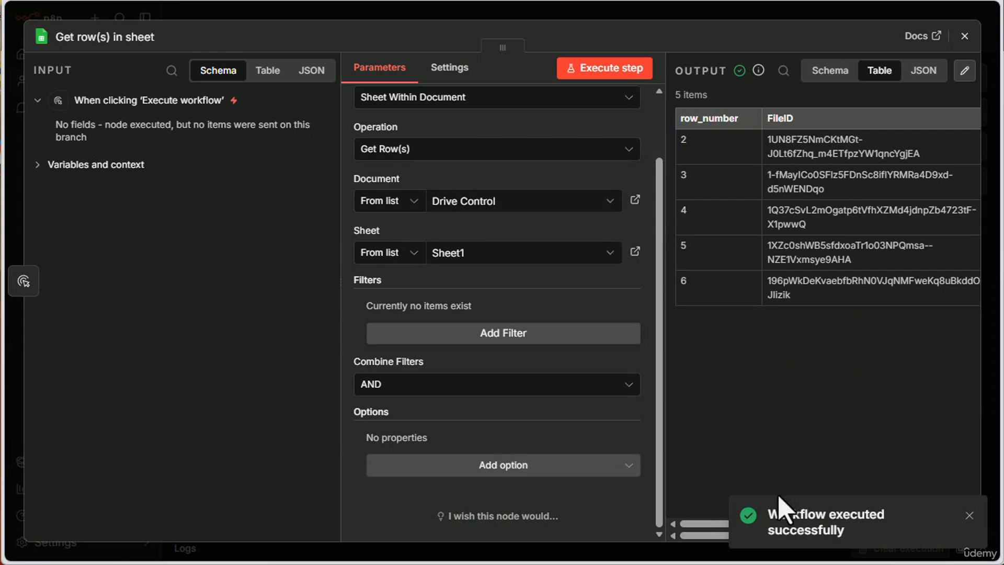
pyautogui.click(967, 516)
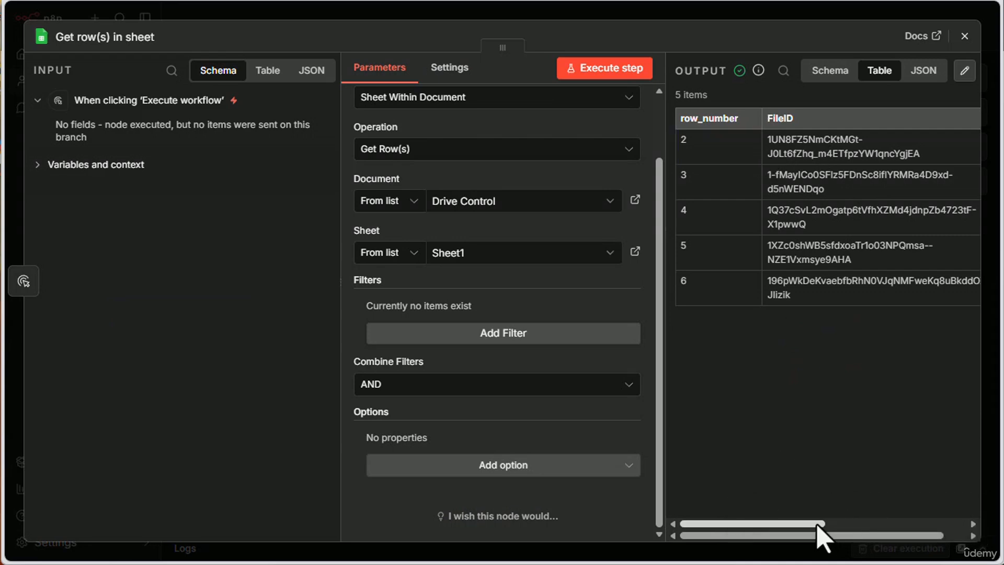
pyautogui.moveTo(818, 525); pyautogui.dragTo(960, 525)
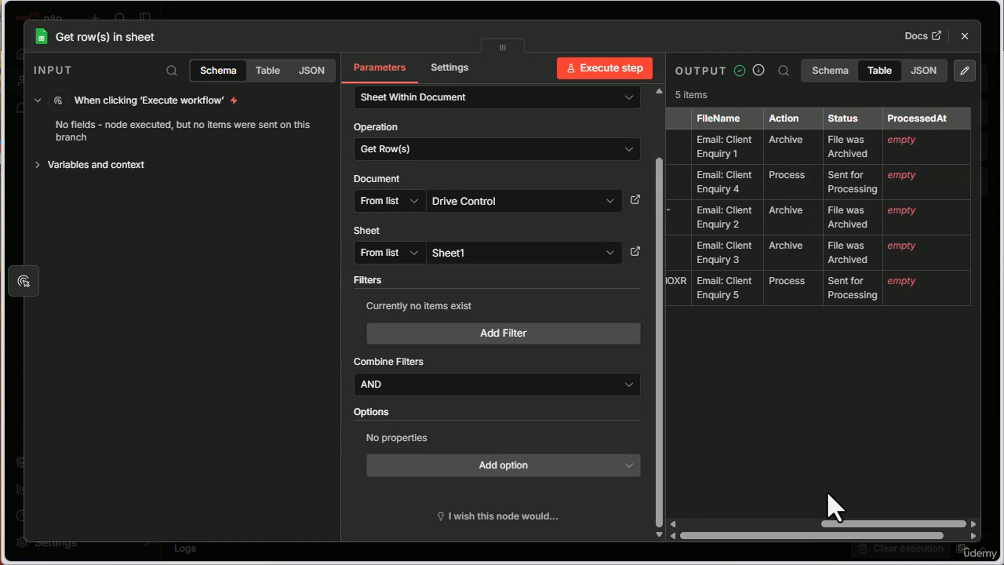
pyautogui.moveTo(858, 524); pyautogui.dragTo(695, 524)
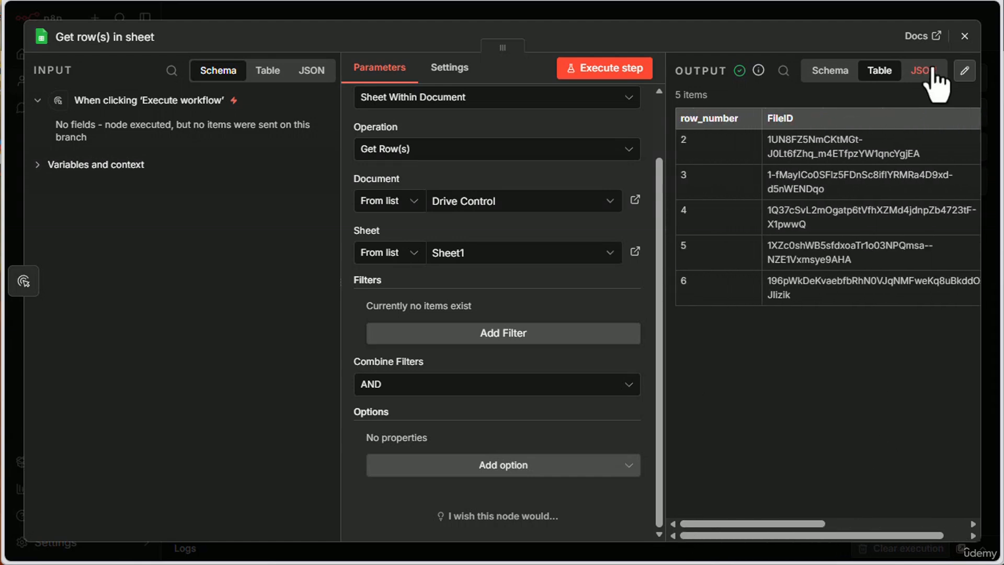
pyautogui.click(965, 35)
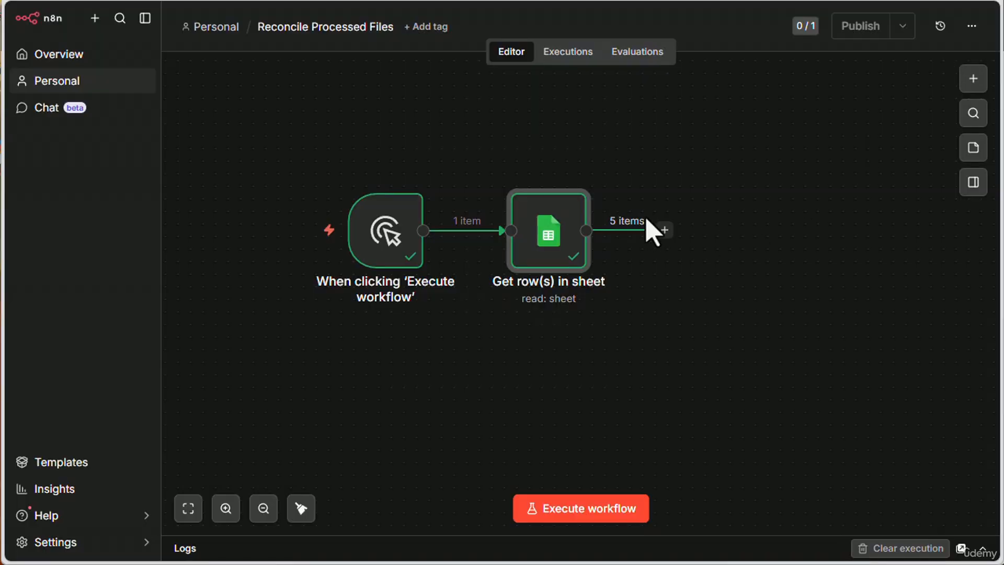
# - Add an If node after Get row(s) in sheet and map the Status field as its condition's first value
pyautogui.click(664, 230)
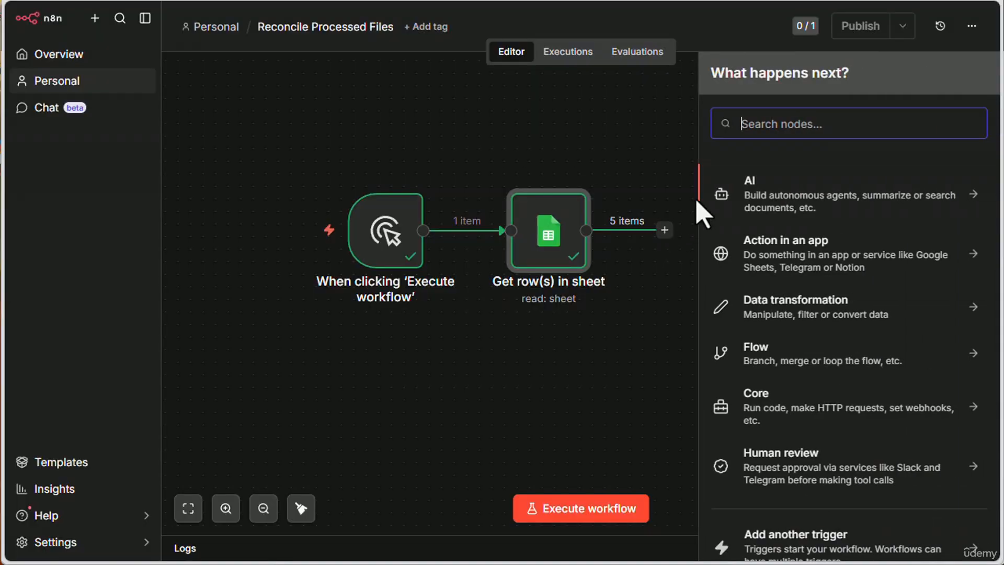
pyautogui.write('if')
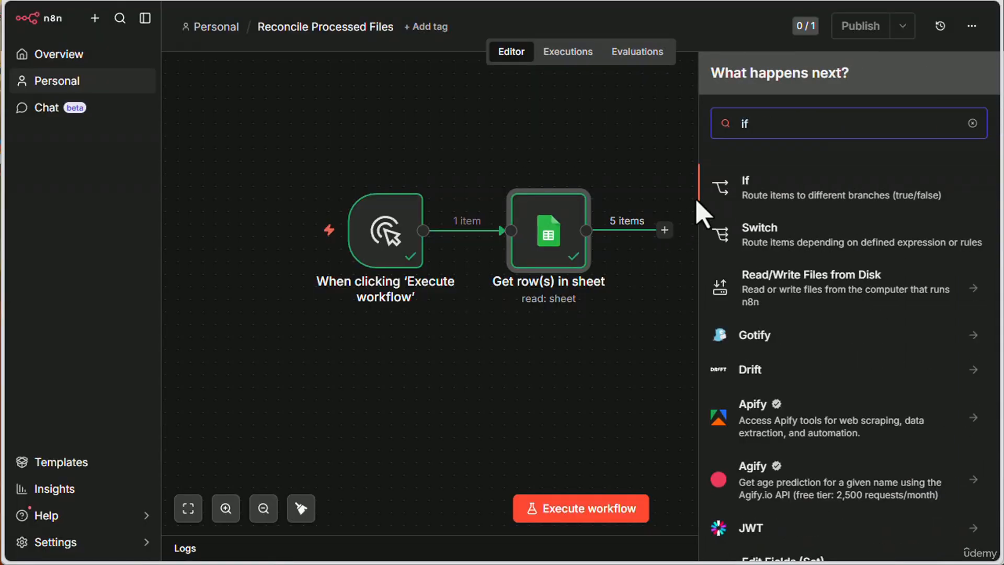
pyautogui.click(723, 184)
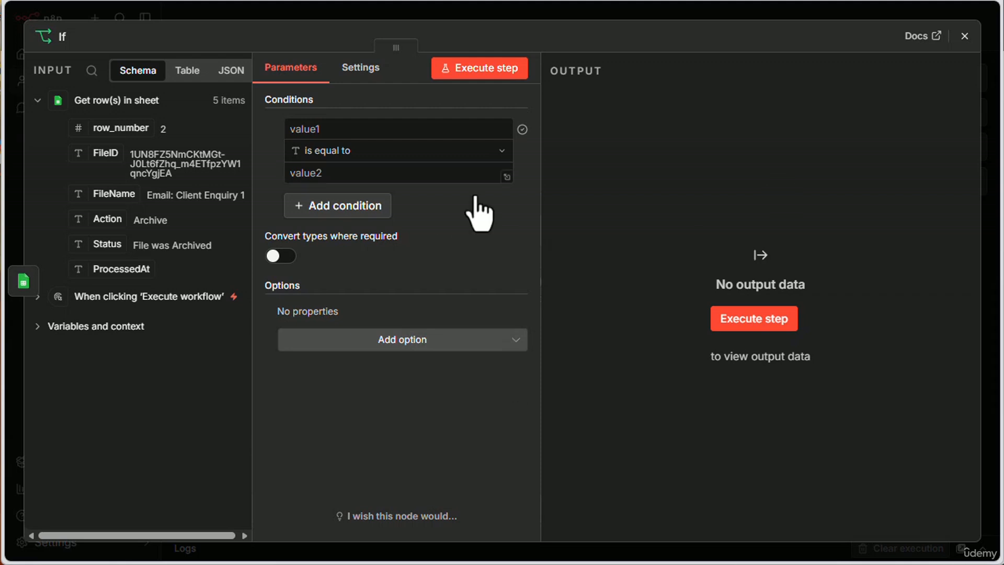
pyautogui.moveTo(97, 245); pyautogui.dragTo(375, 131)
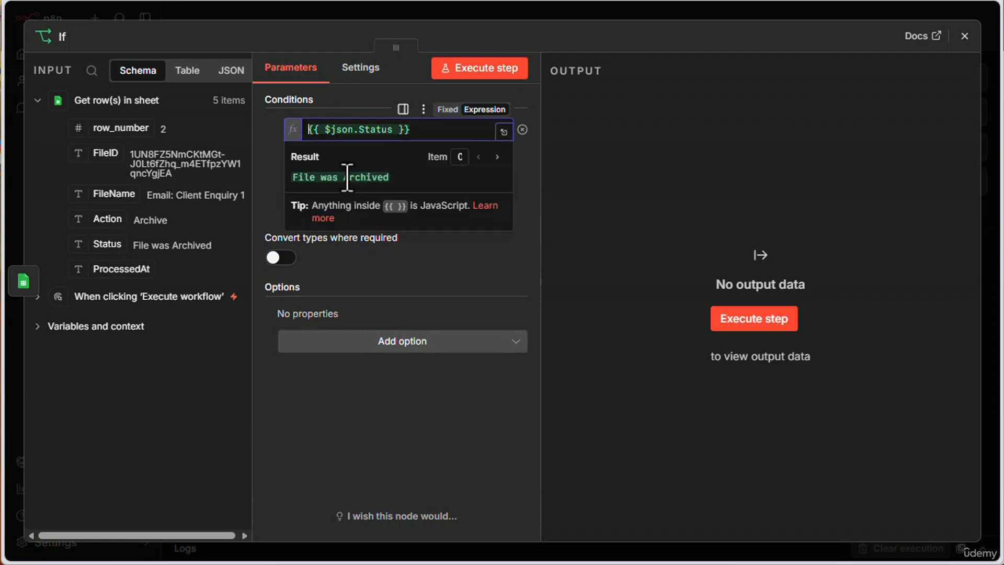
pyautogui.click(267, 190)
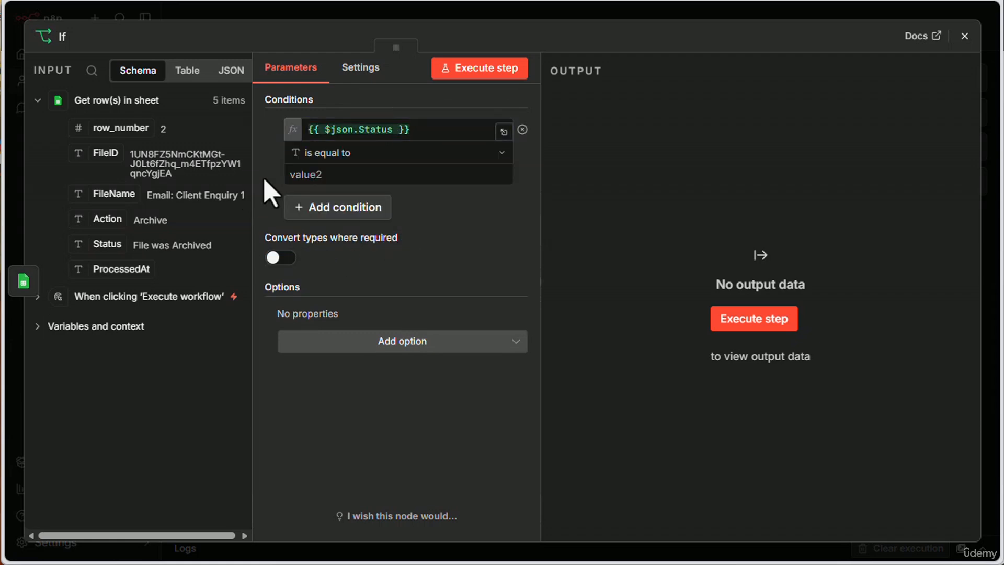
# - Copy the Sent for Processing text from cell D3 of the Drive Control sheet into the If condition's second value in n8n
pyautogui.click(318, 176)
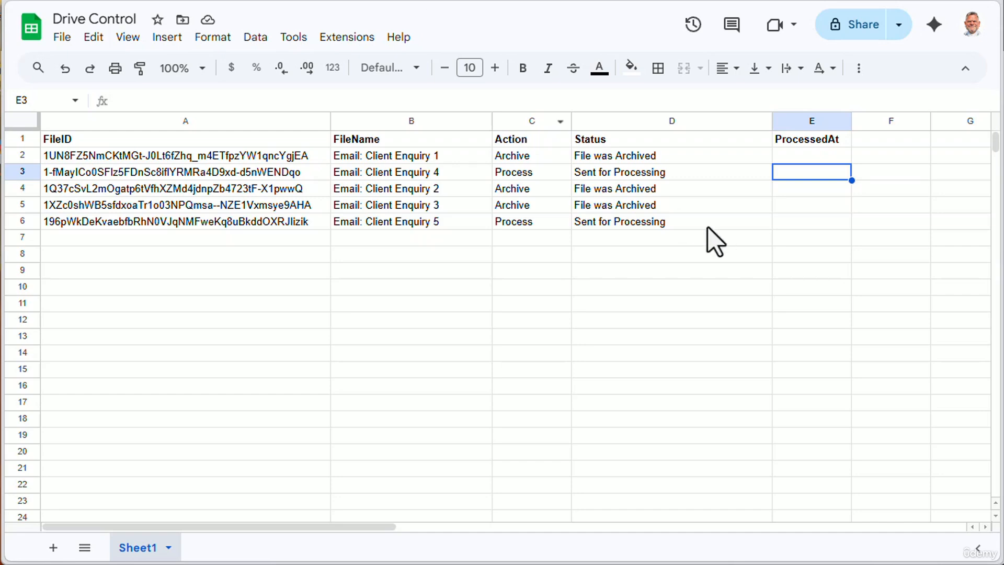
pyautogui.click(660, 174)
pyautogui.moveTo(209, 102); pyautogui.dragTo(61, 93)
pyautogui.click(160, 93)
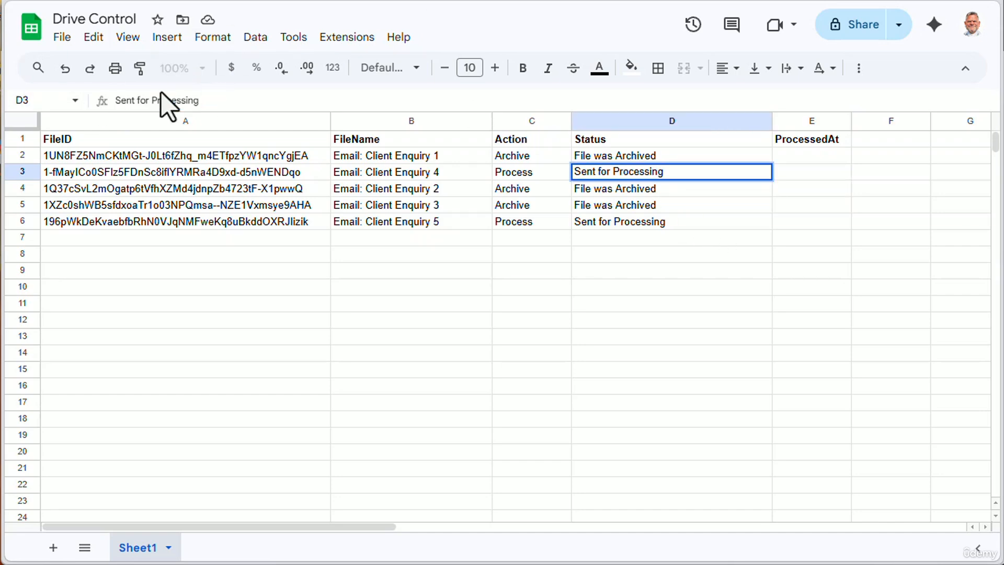
pyautogui.moveTo(203, 100); pyautogui.dragTo(89, 95)
pyautogui.rightClick(137, 99)
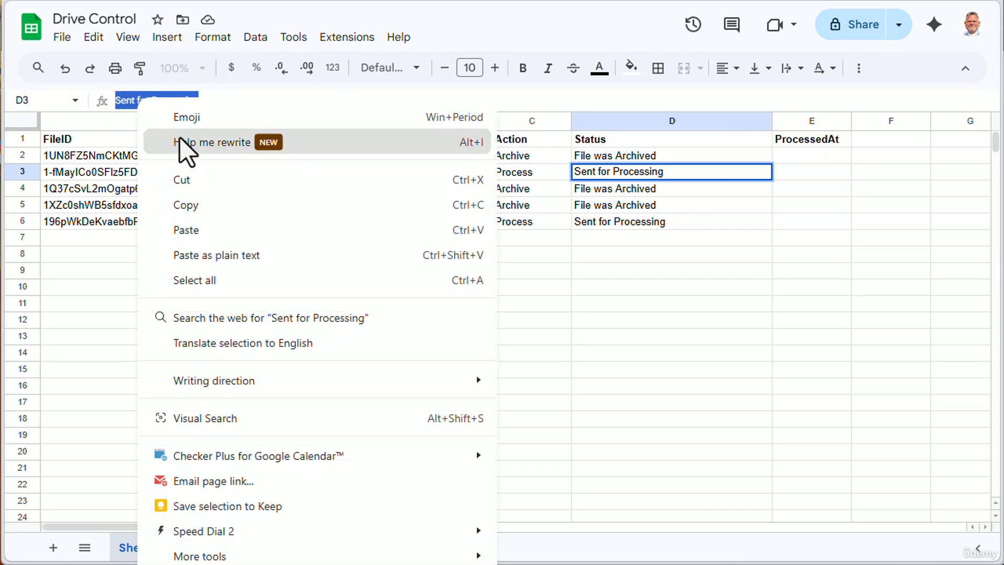
pyautogui.click(195, 204)
pyautogui.hotkey('ctrl', 'Tab')
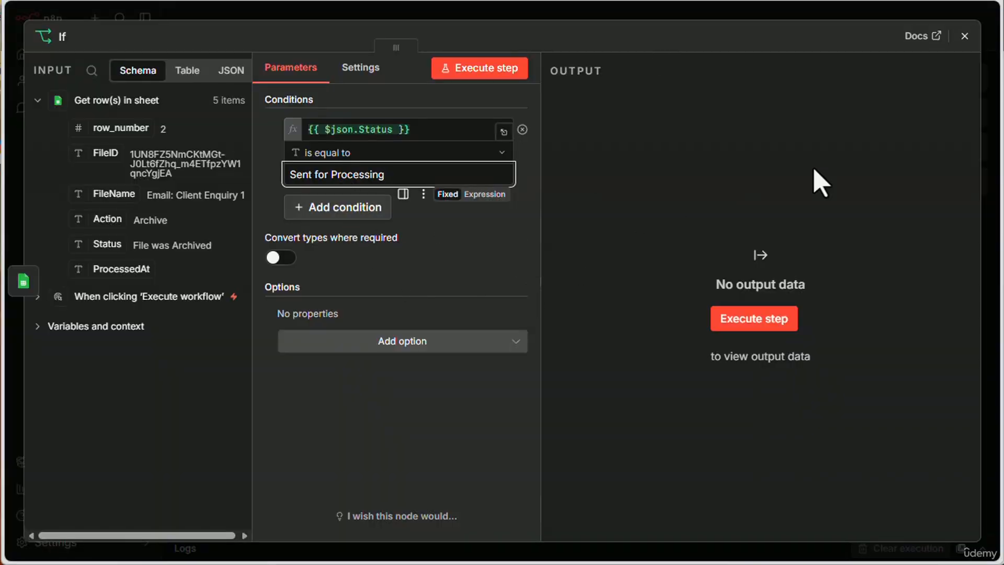
pyautogui.click(965, 37)
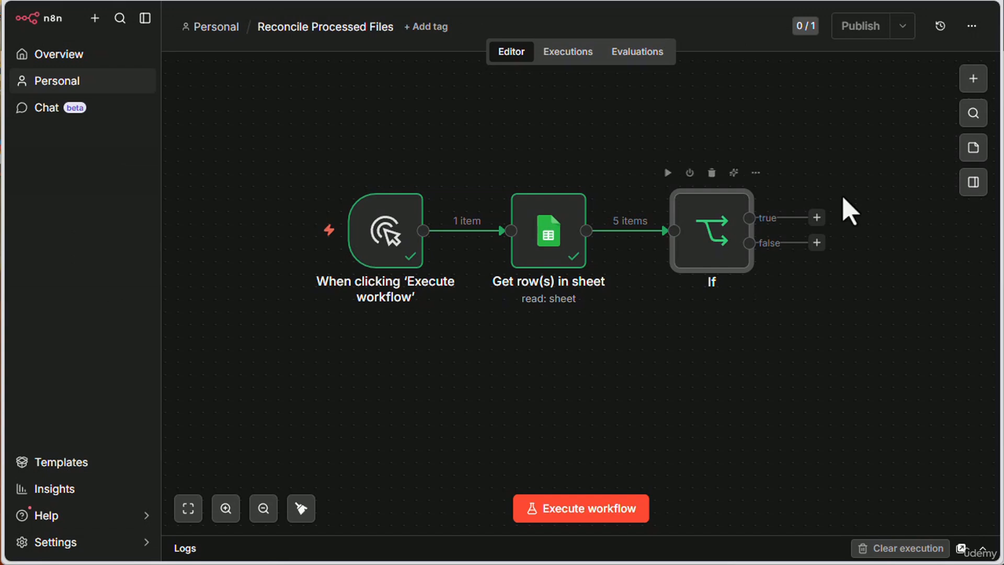
# - Recheck the If condition, run the If node and inspect the rows in its True Branch output
pyautogui.doubleClick(703, 235)
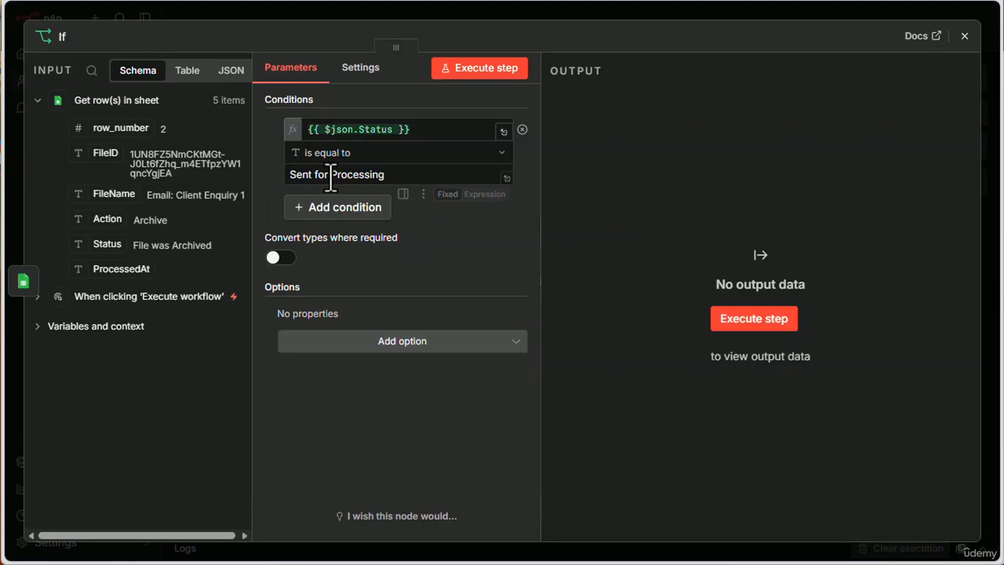
pyautogui.click(963, 37)
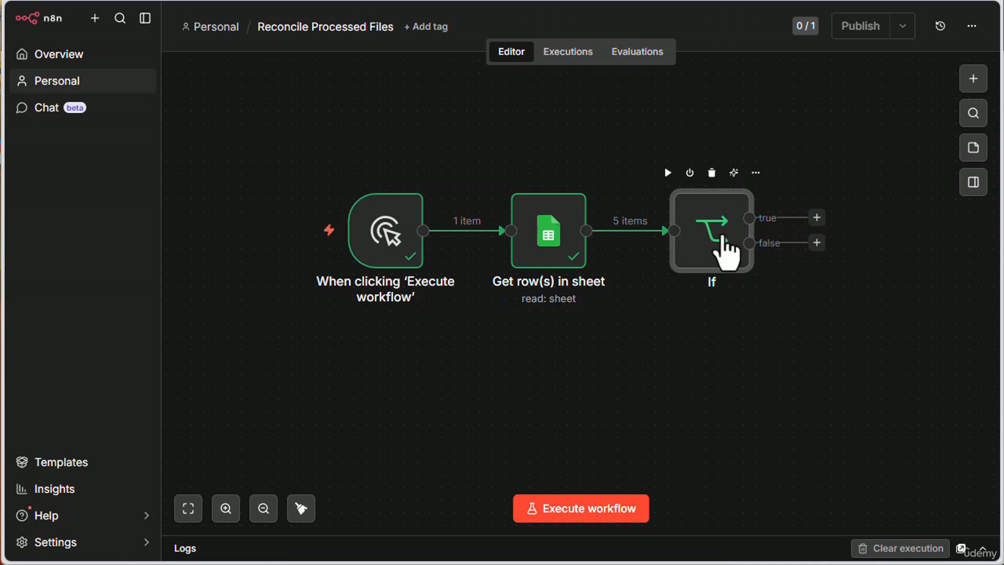
pyautogui.click(667, 174)
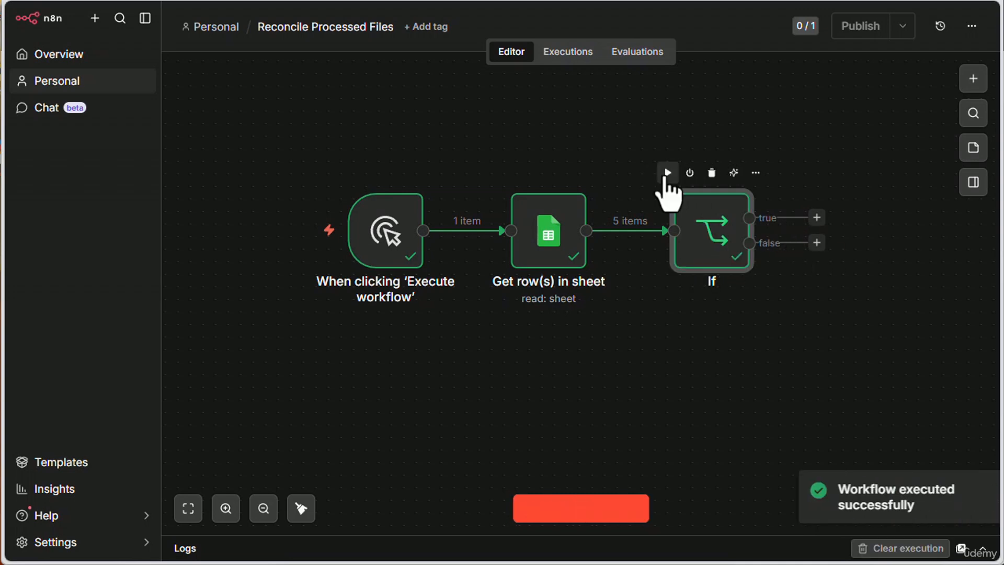
pyautogui.doubleClick(707, 248)
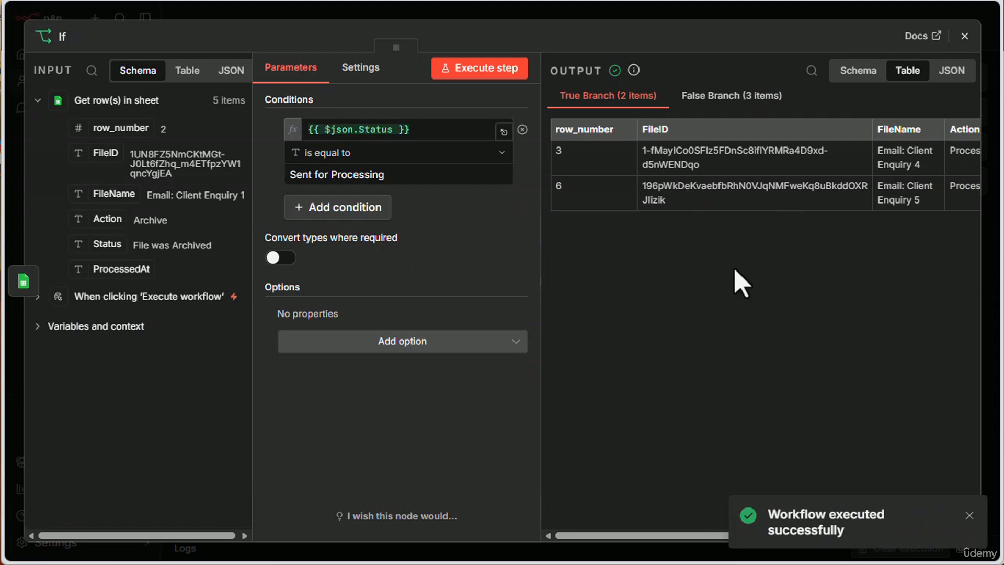
pyautogui.moveTo(654, 535); pyautogui.dragTo(834, 528)
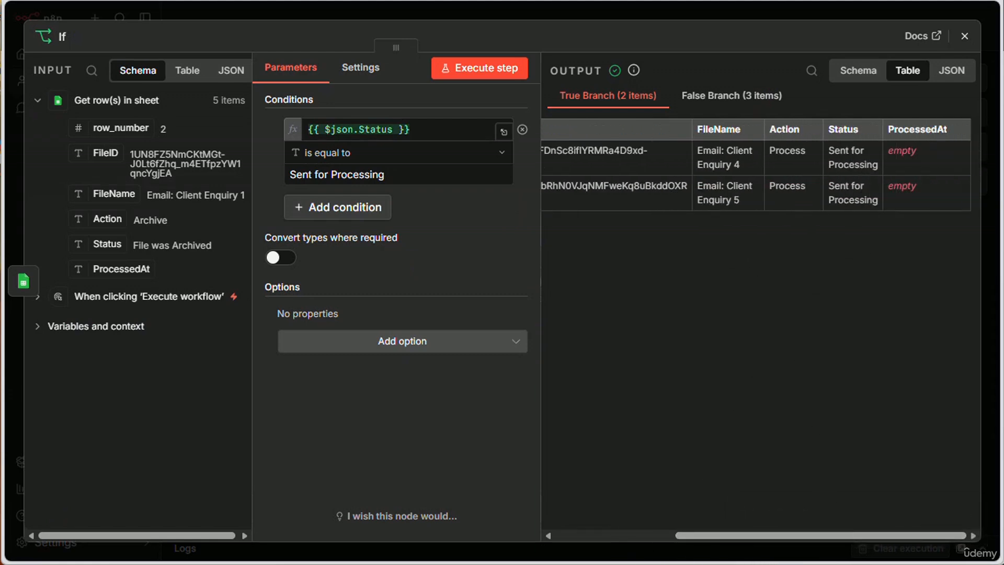
pyautogui.click(596, 535)
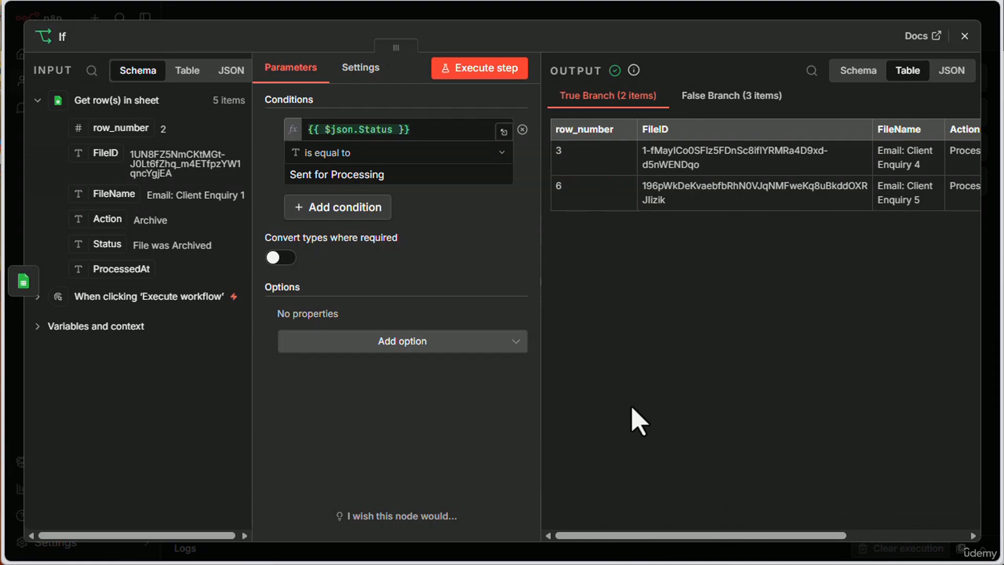
pyautogui.click(964, 36)
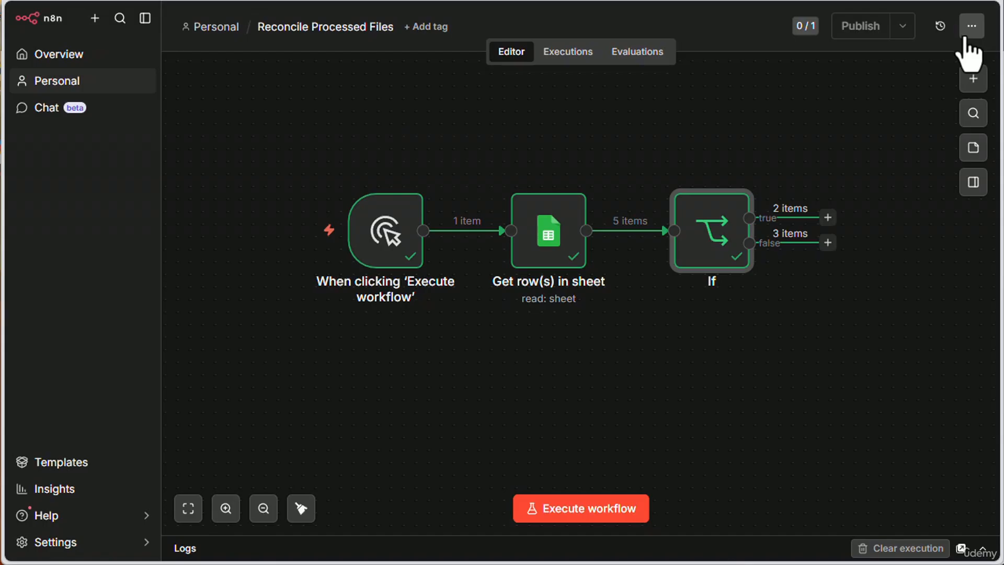
pyautogui.moveTo(371, 251)
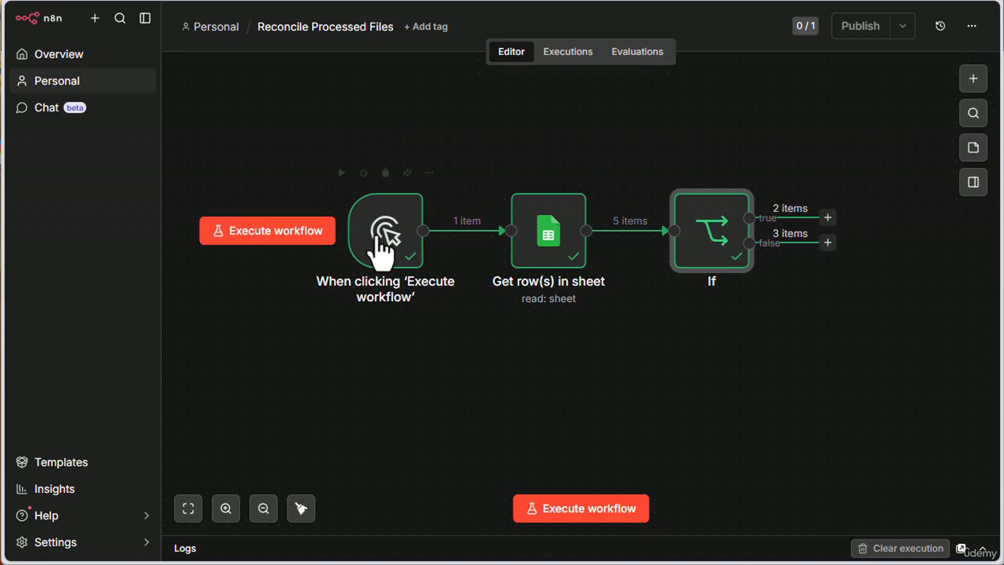
# - Add a second Google Sheets Get row(s) in sheet node to the workflow and return to the canvas
pyautogui.click(972, 80)
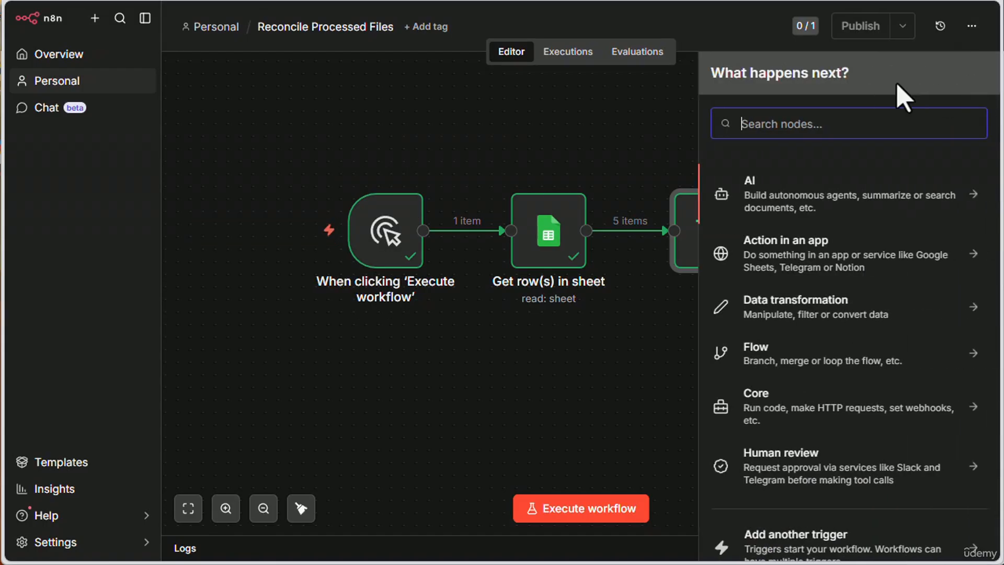
pyautogui.click(804, 124)
pyautogui.write('sheet')
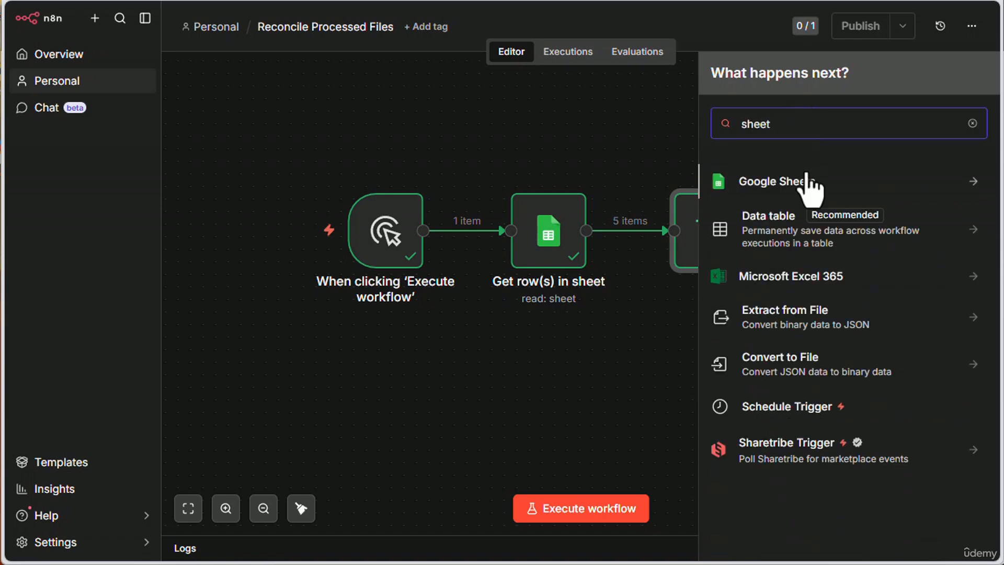
pyautogui.click(807, 180)
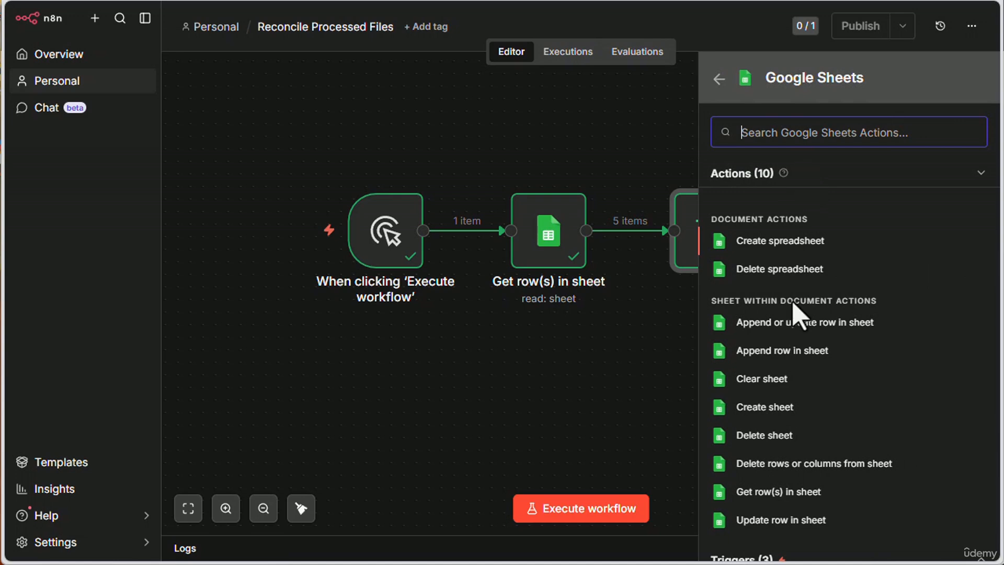
pyautogui.click(793, 493)
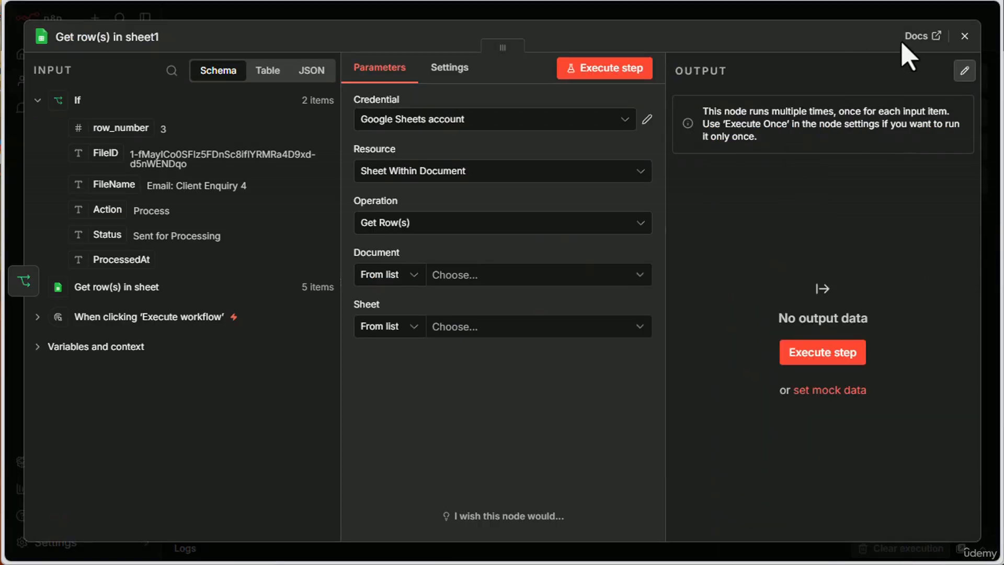
pyautogui.click(964, 36)
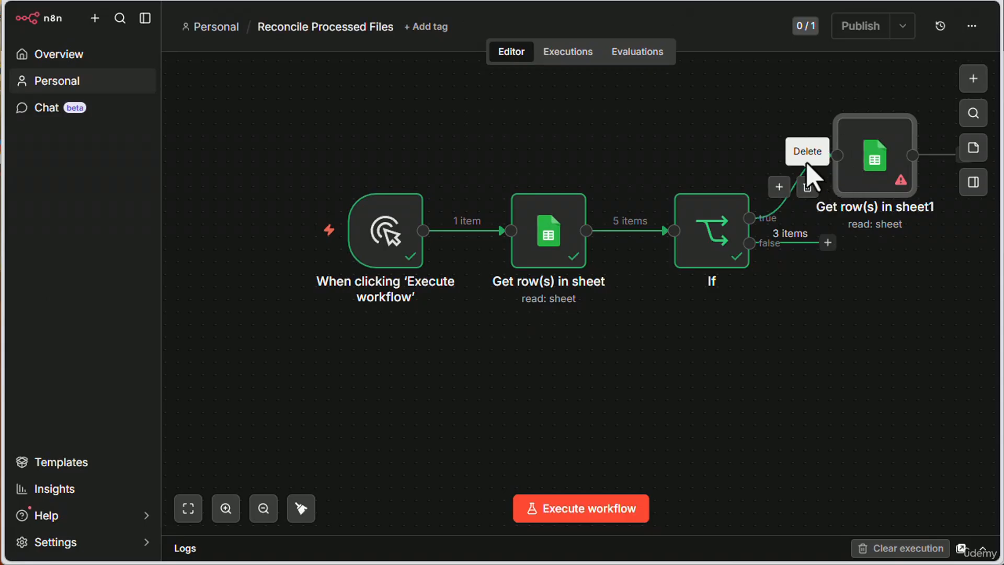
# - Detach Get row(s) in sheet1 from the If node, connect it to the trigger, and arrange the nodes as two parallel branches
pyautogui.click(808, 187)
pyautogui.moveTo(874, 173); pyautogui.dragTo(498, 135)
pyautogui.moveTo(421, 229); pyautogui.dragTo(442, 128)
pyautogui.moveTo(546, 264); pyautogui.dragTo(521, 386)
pyautogui.moveTo(704, 239); pyautogui.dragTo(712, 354)
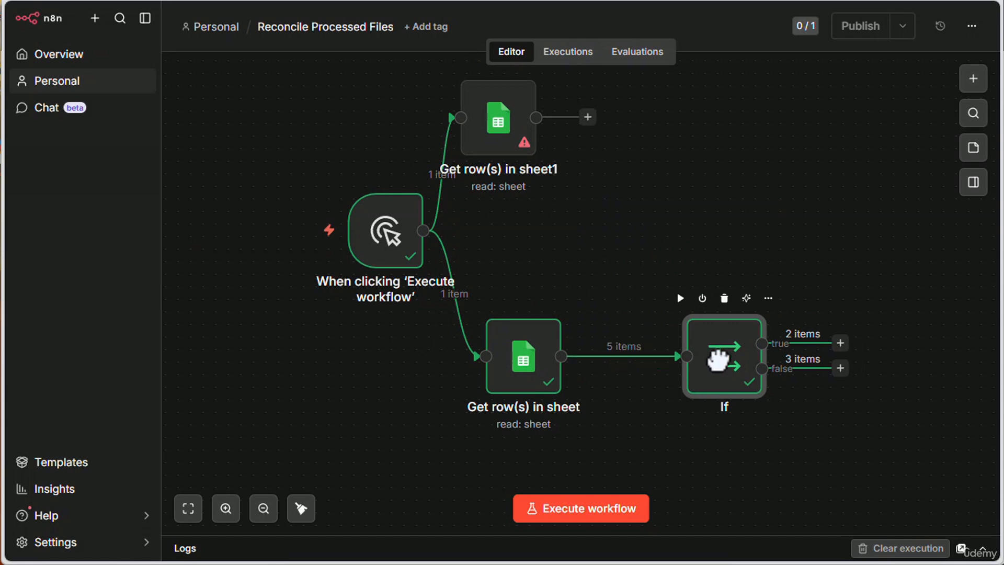
pyautogui.scroll(2, 713, 202)
pyautogui.moveTo(512, 173); pyautogui.dragTo(538, 185)
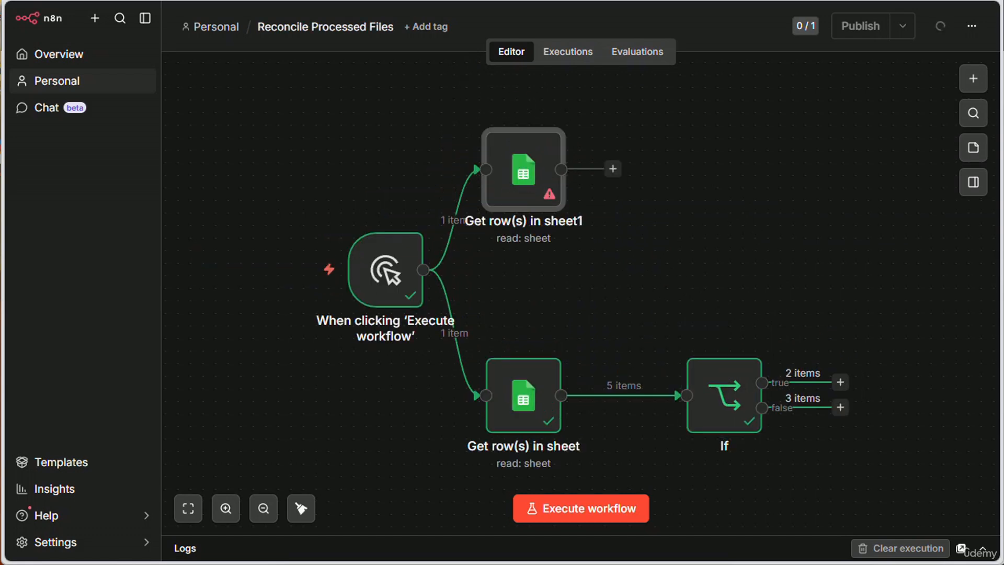
# - Configure Get row(s) in sheet1 to read Sheet1 of the Drive Log document
pyautogui.doubleClick(546, 169)
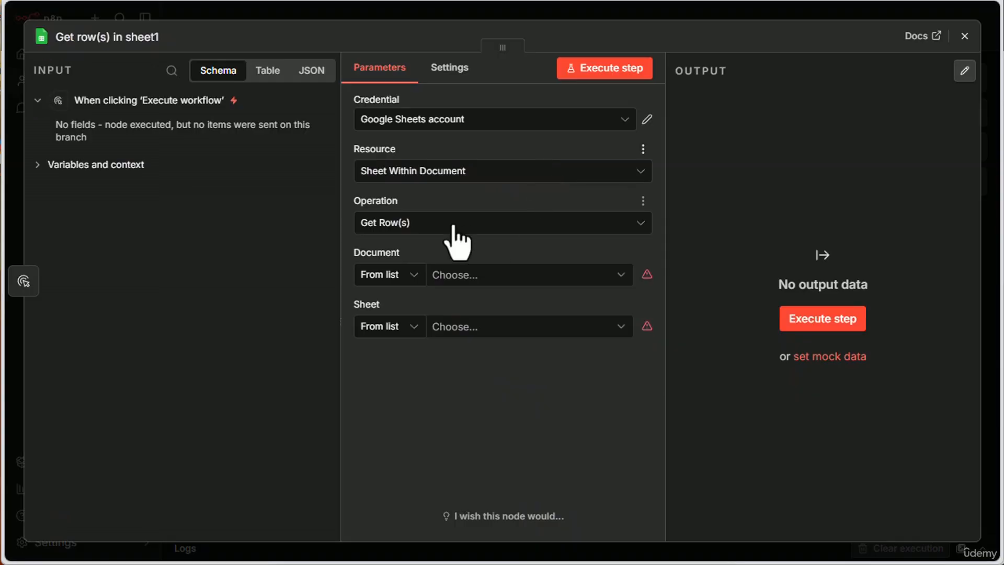
pyautogui.click(503, 276)
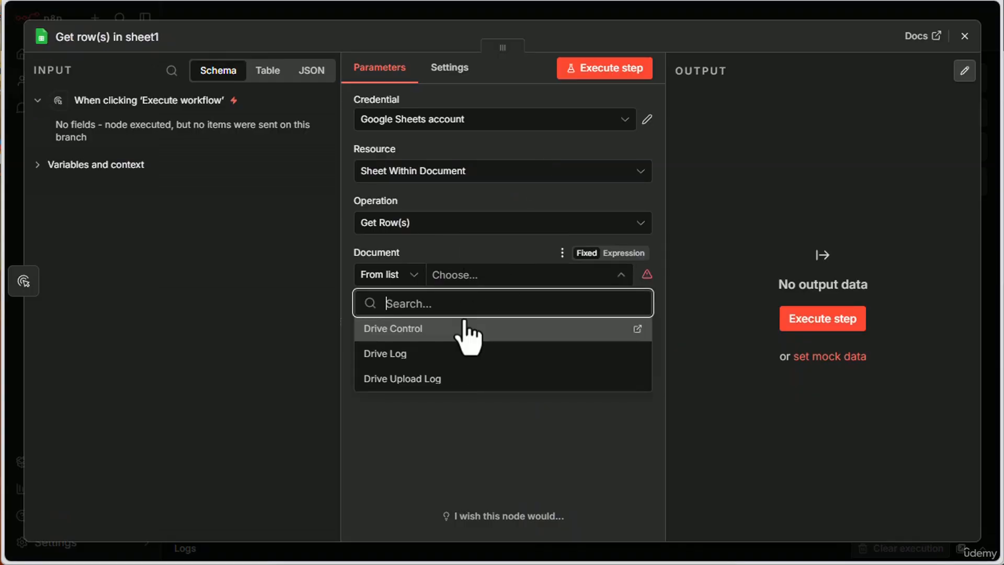
pyautogui.click(441, 353)
pyautogui.click(447, 332)
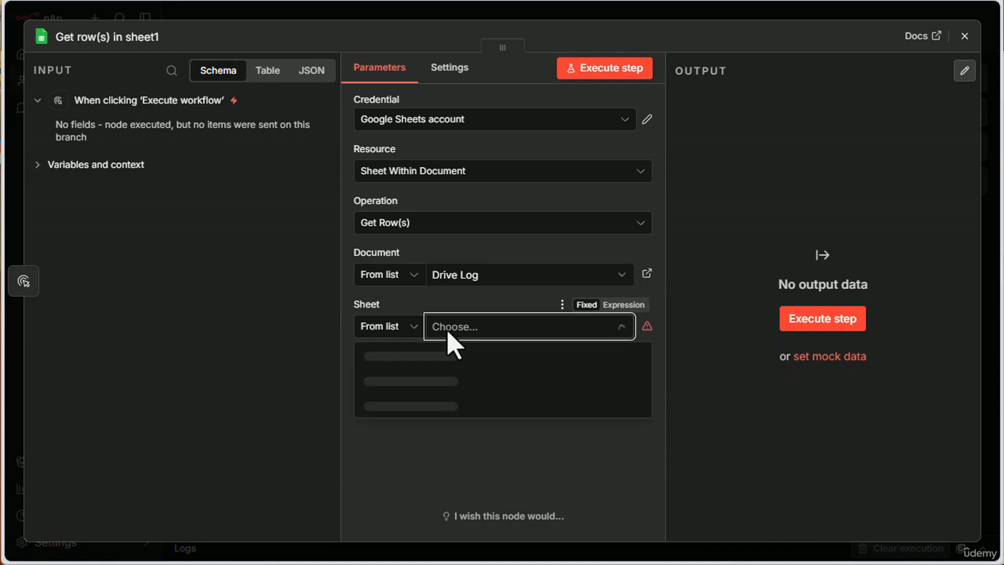
pyautogui.click(441, 352)
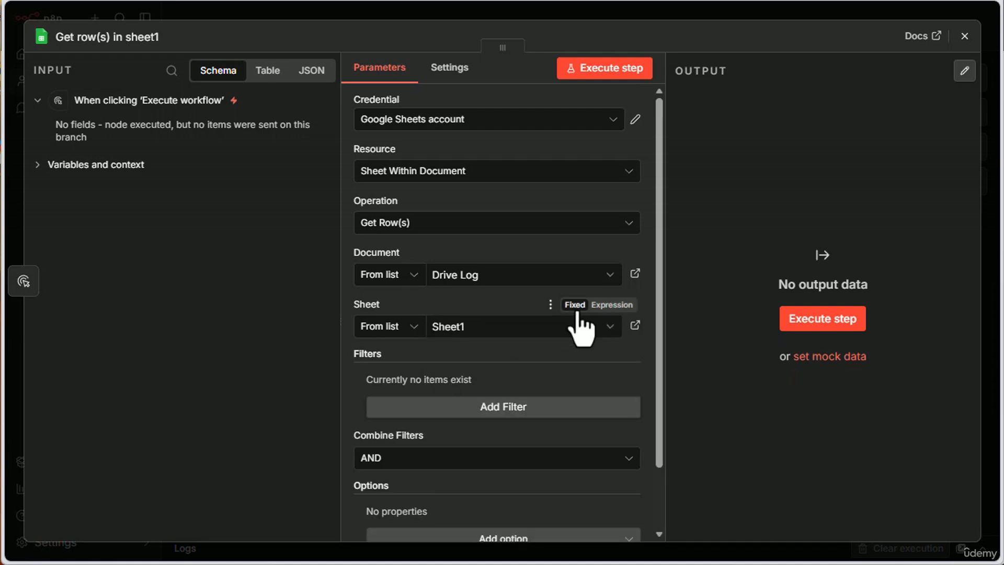
# - Run the Get row(s) in sheet1 node, inspect the returned Drive Log rows and return to the canvas
pyautogui.scroll(-2, 580, 314)
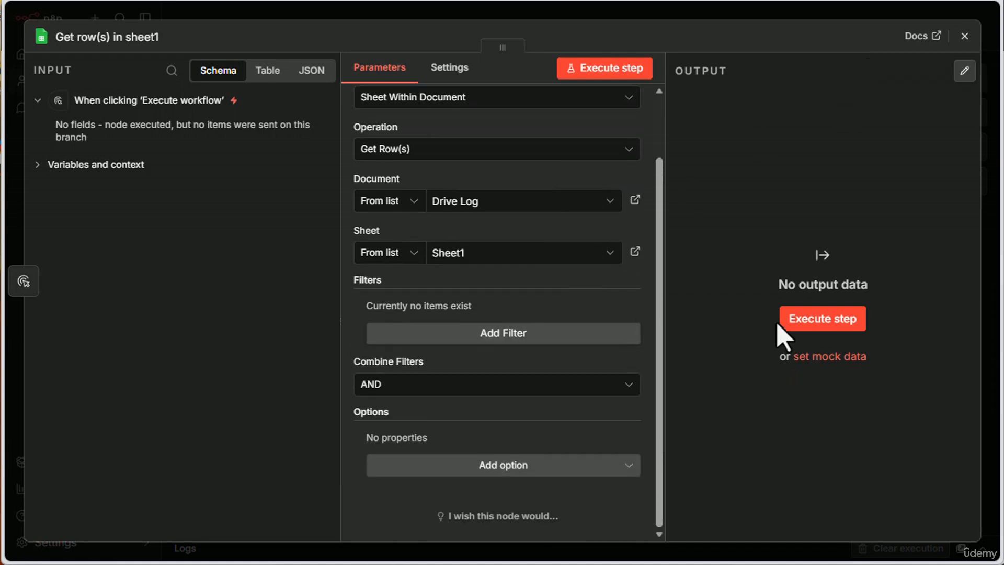
pyautogui.click(795, 321)
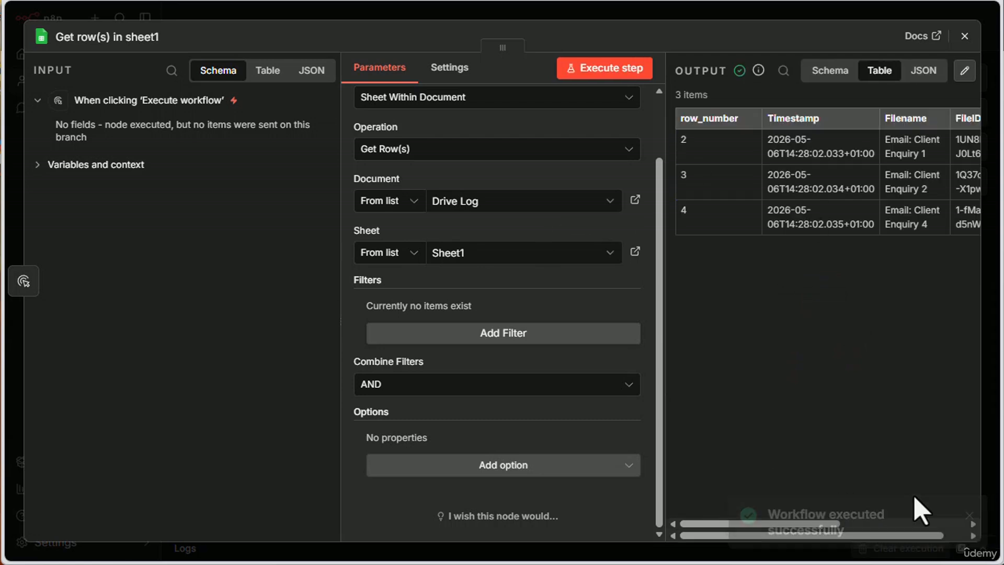
pyautogui.moveTo(735, 527)
pyautogui.mouseDown()
pyautogui.moveTo(907, 532)
pyautogui.moveTo(721, 538)
pyautogui.mouseUp()
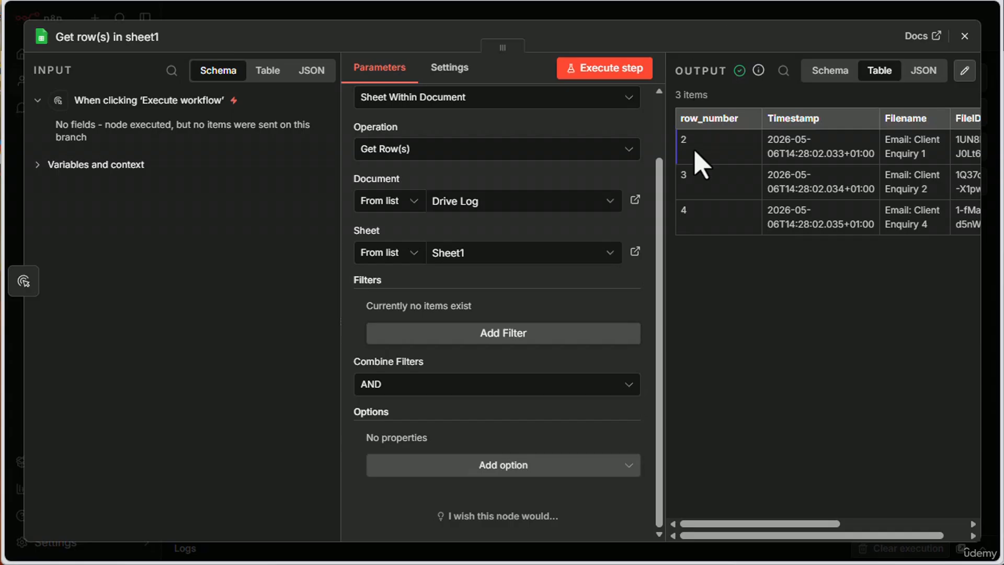
pyautogui.click(967, 32)
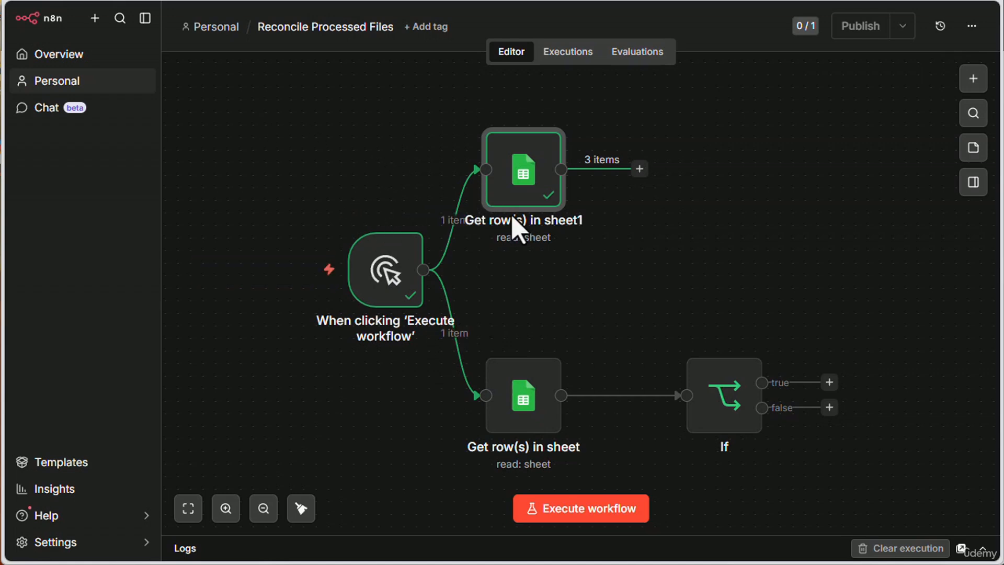
# - Rename the Get row(s) in sheet1 node to Get Drive Log
pyautogui.doubleClick(524, 209)
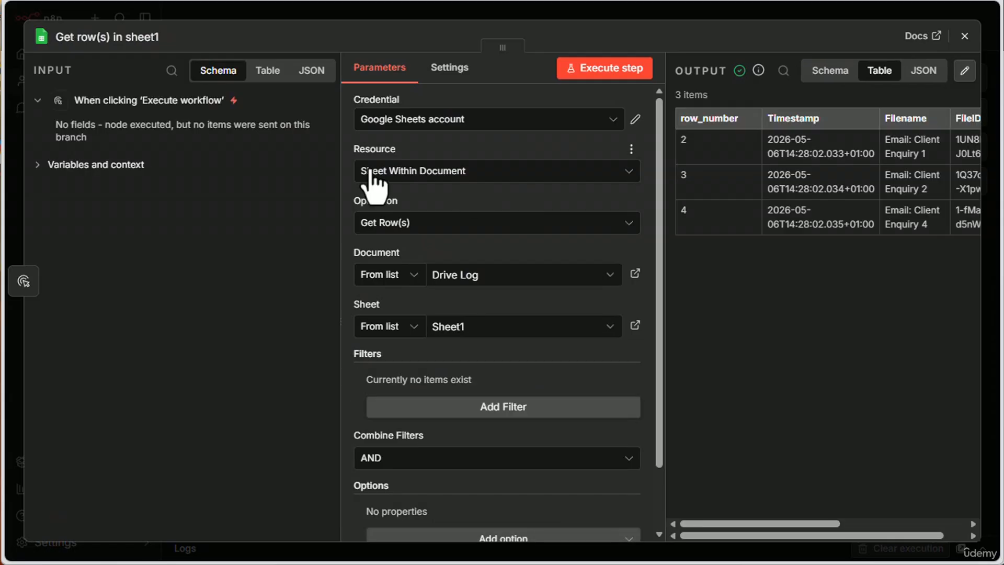
pyautogui.click(139, 38)
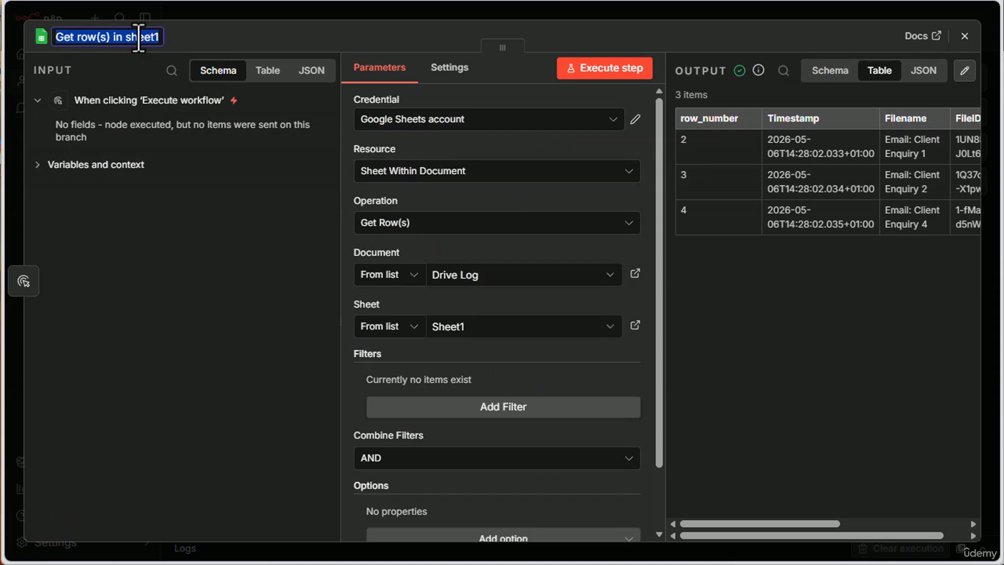
pyautogui.write('Get Drive Log')
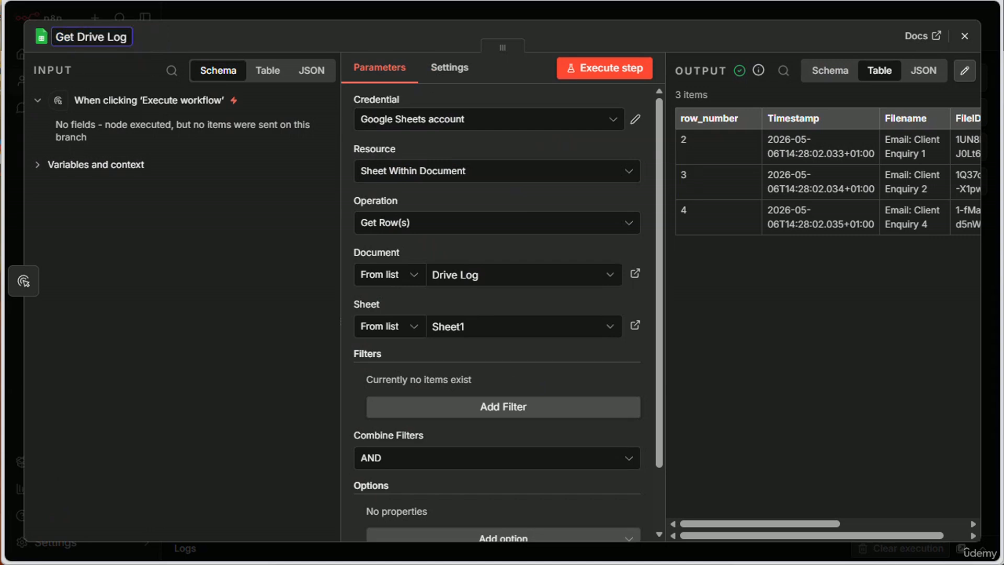
pyautogui.click(965, 36)
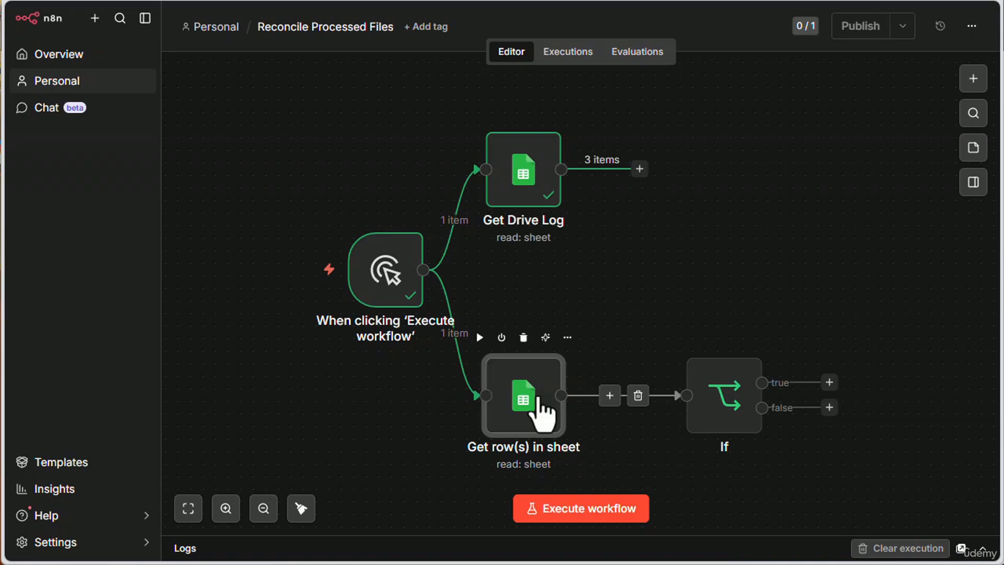
# - Rename the Get row(s) in sheet node that reads the Drive Control document to Get Drive Control
pyautogui.doubleClick(544, 413)
pyautogui.click(123, 38)
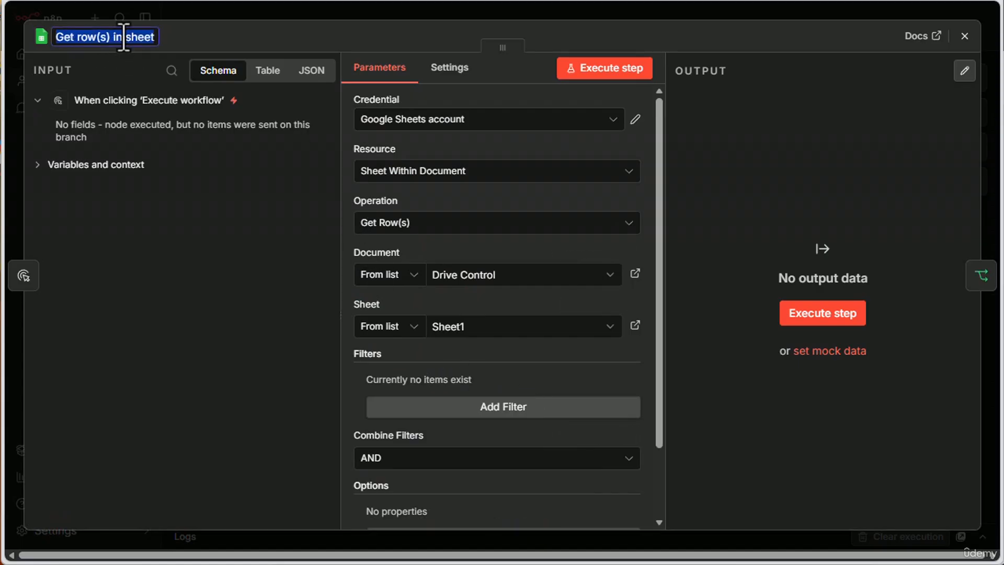
pyautogui.write('Get Drive Control')
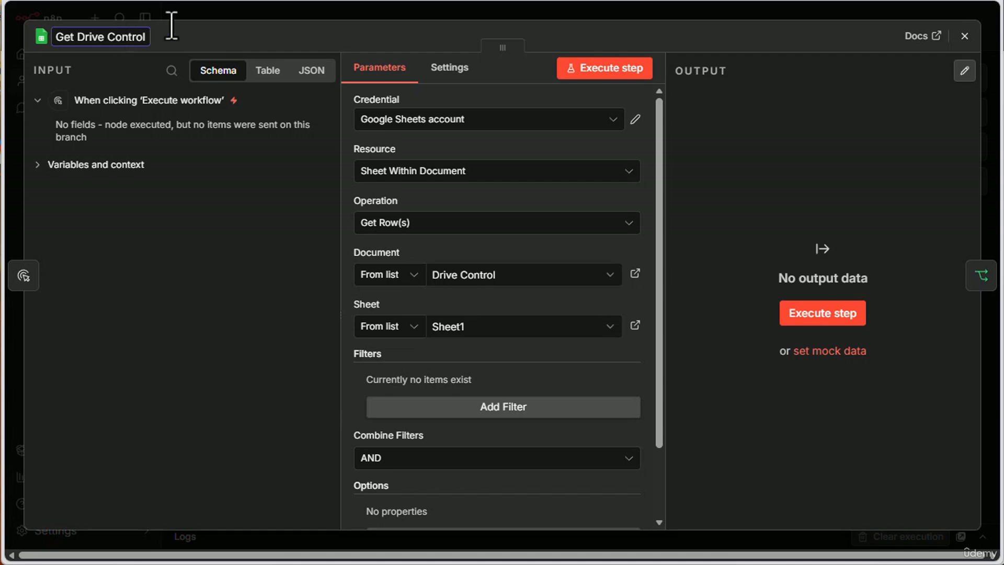
pyautogui.click(964, 36)
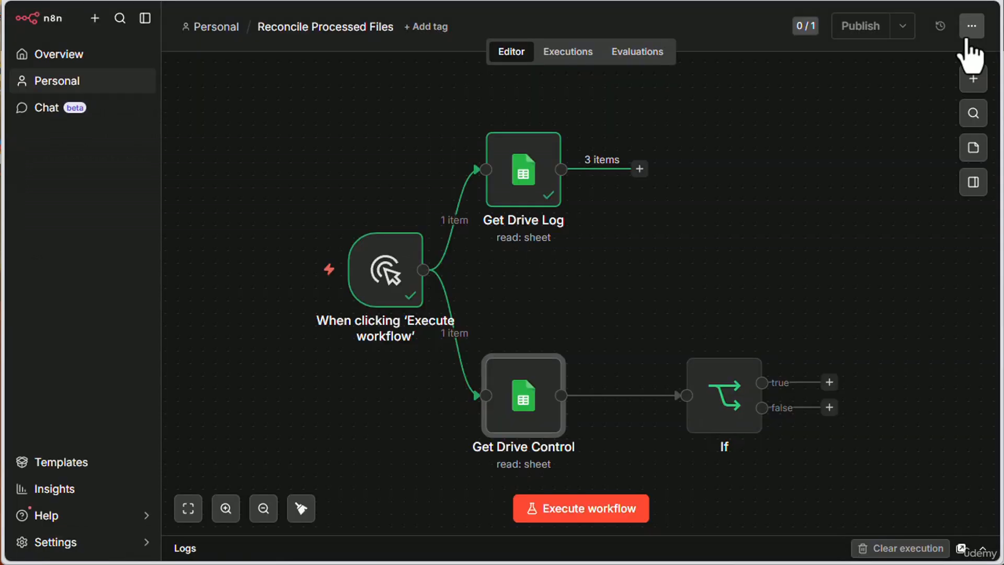
# - Rename the If node to If Sent for Processing
pyautogui.doubleClick(733, 409)
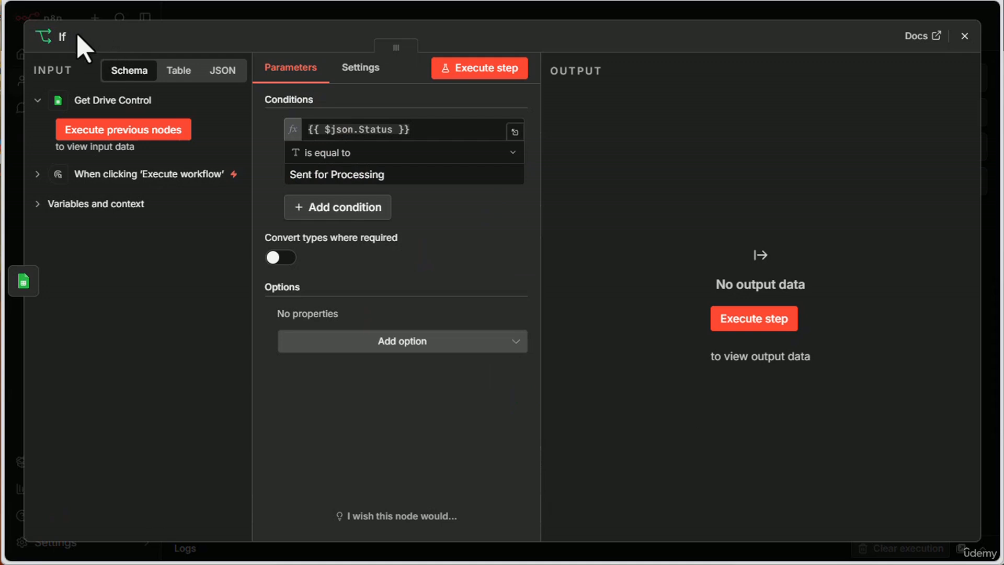
pyautogui.click(62, 36)
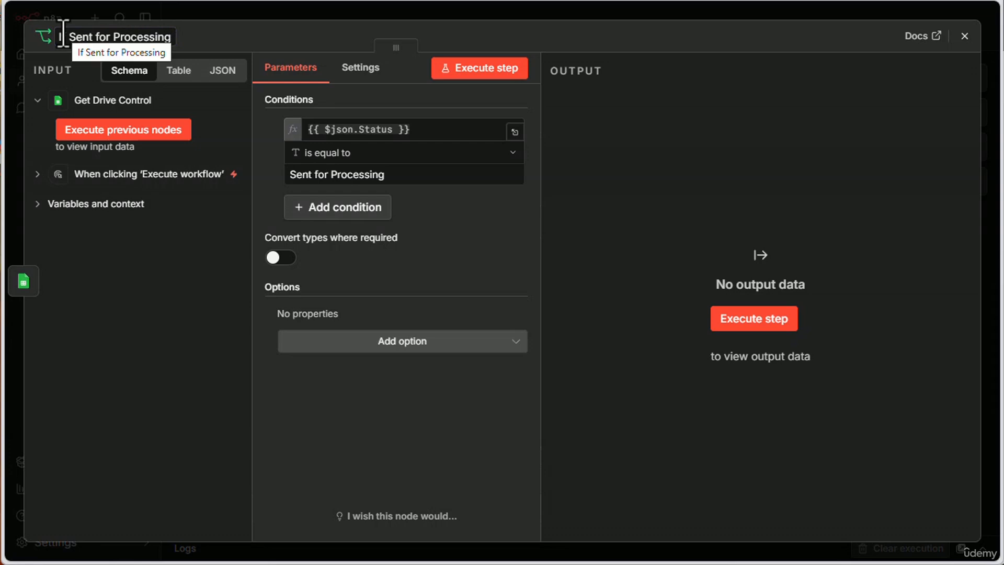
pyautogui.press('Return')
pyautogui.click(965, 36)
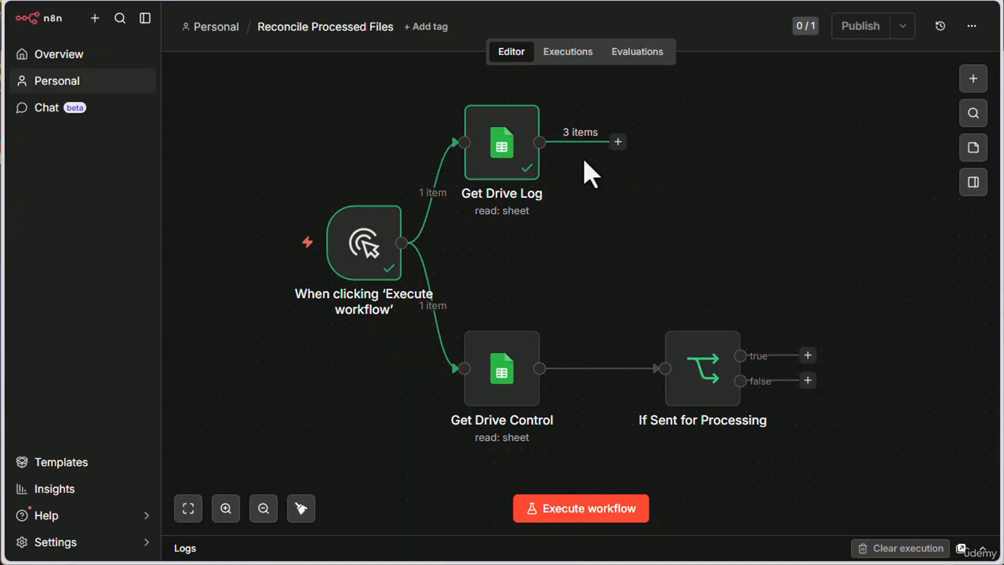
# - Review the Get Drive Log node's parameters and its output rows
pyautogui.click(496, 144)
pyautogui.doubleClick(494, 144)
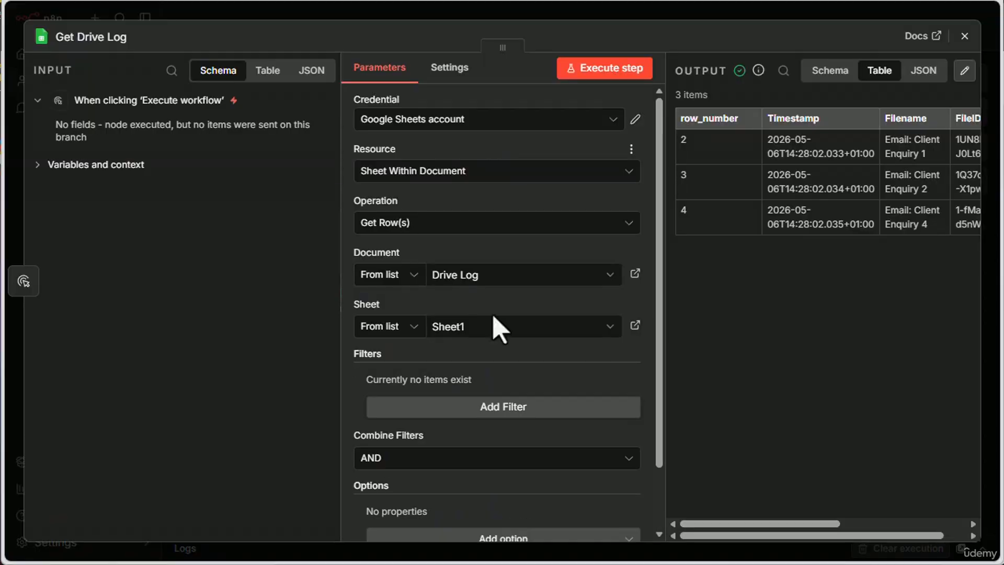
pyautogui.click(965, 35)
# - Run the If Sent for Processing node with its preceding nodes and return to the canvas
pyautogui.click(679, 375)
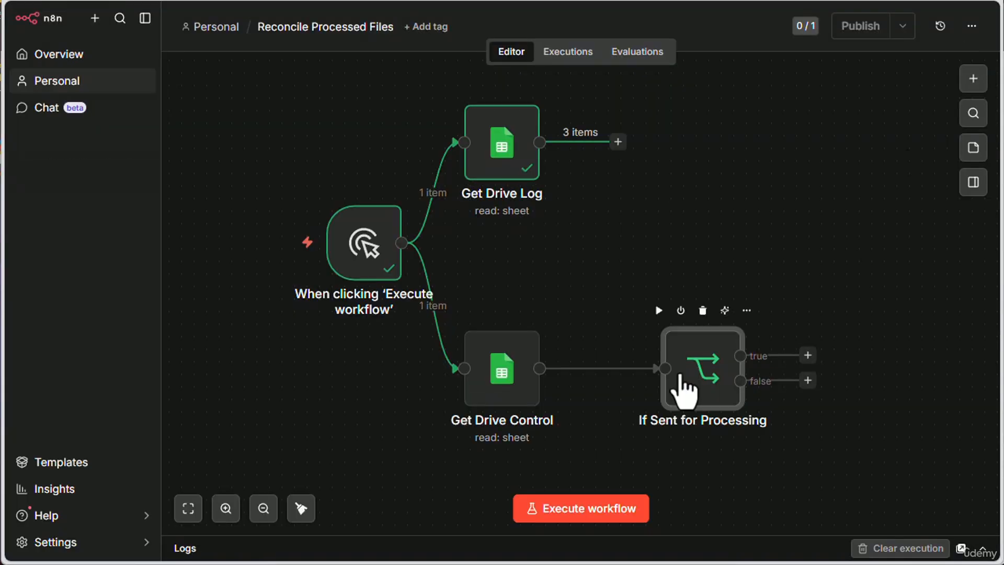
pyautogui.doubleClick(680, 376)
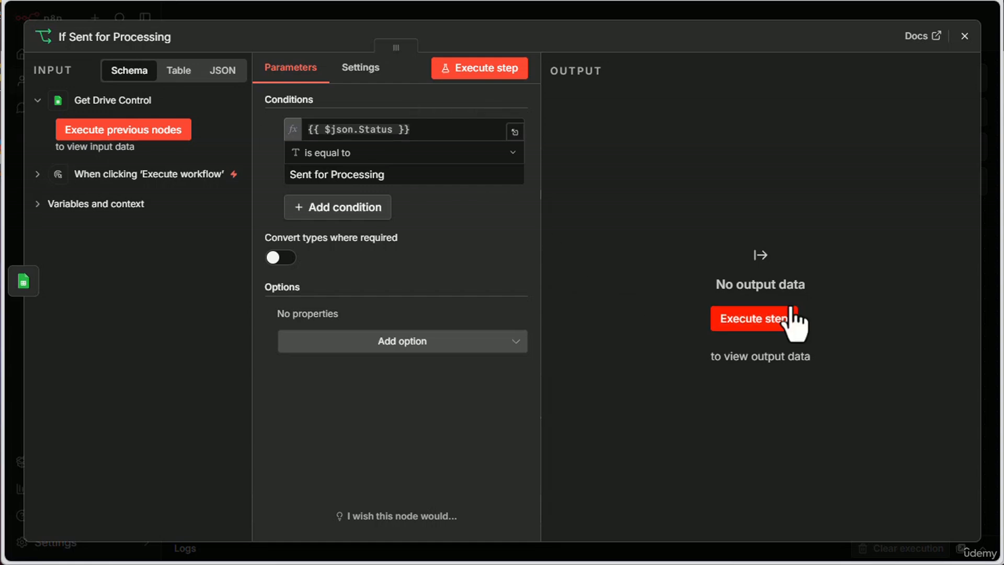
pyautogui.click(779, 326)
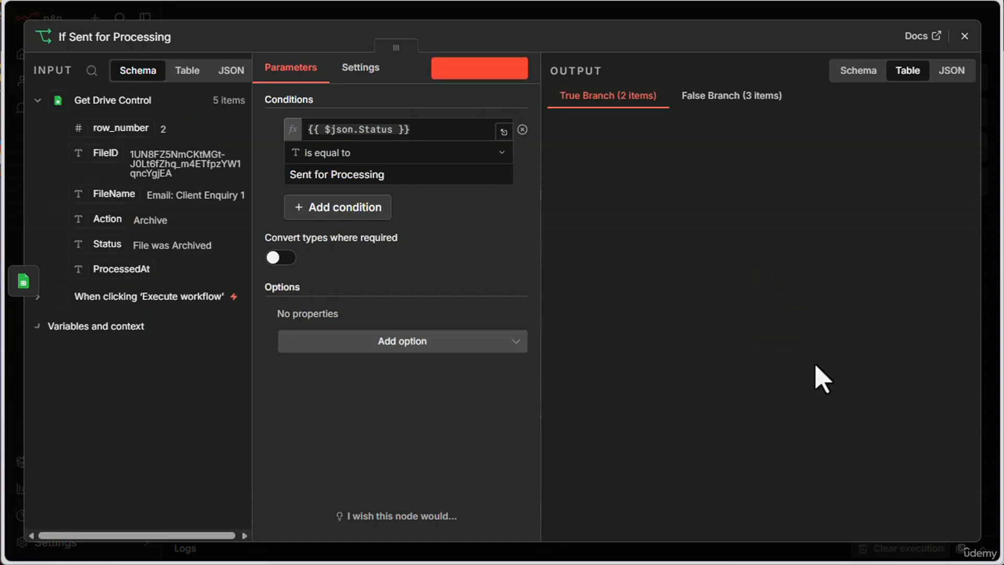
pyautogui.click(965, 36)
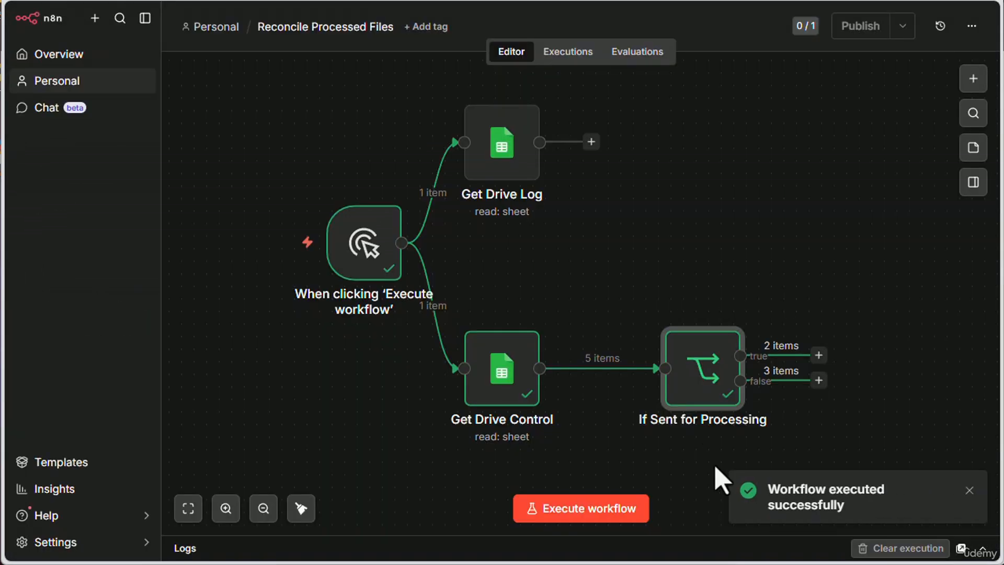
# - Add a Merge node to the workflow and set its mode to Combine
pyautogui.click(972, 80)
pyautogui.write('merge')
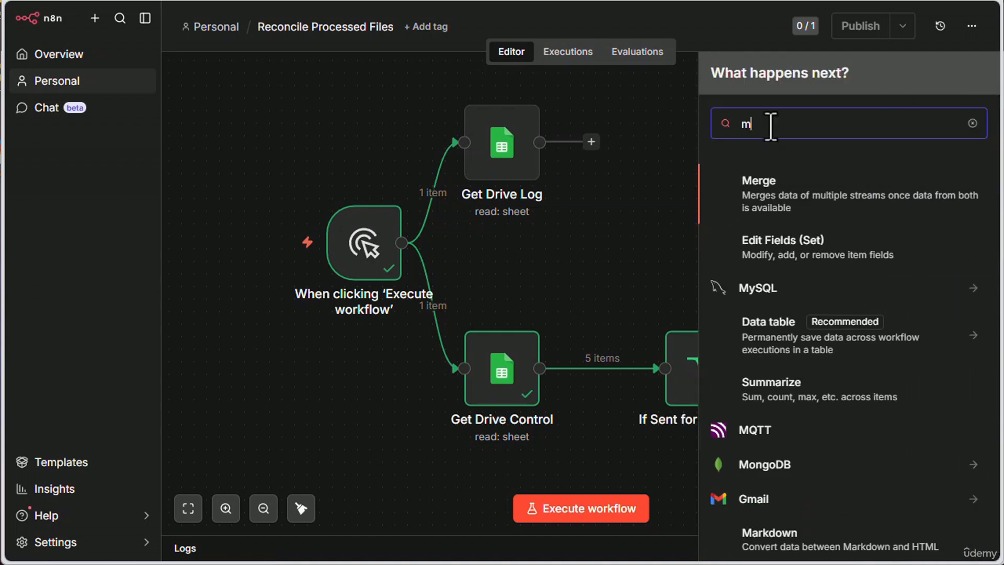
pyautogui.click(769, 194)
pyautogui.click(514, 132)
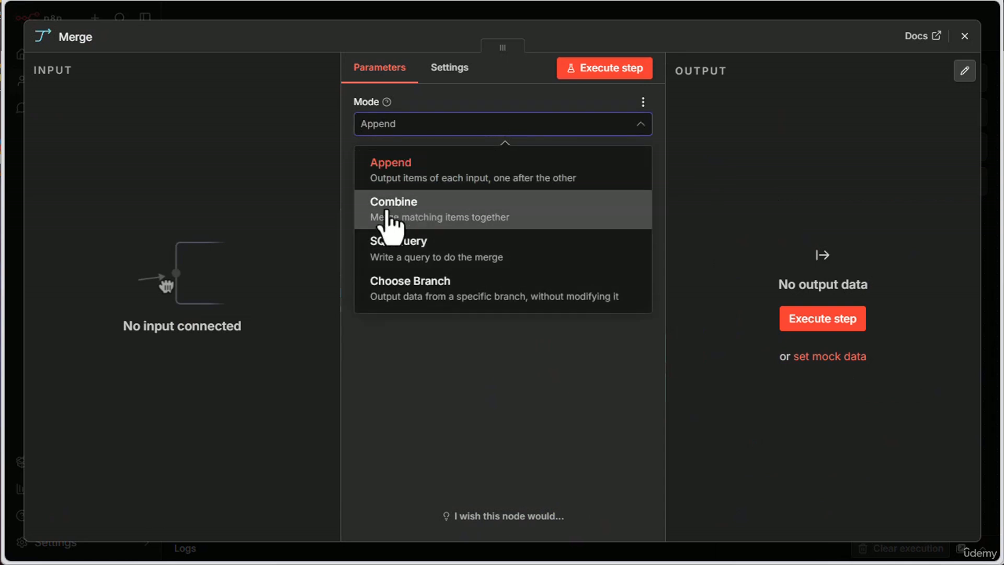
pyautogui.click(559, 219)
pyautogui.click(964, 36)
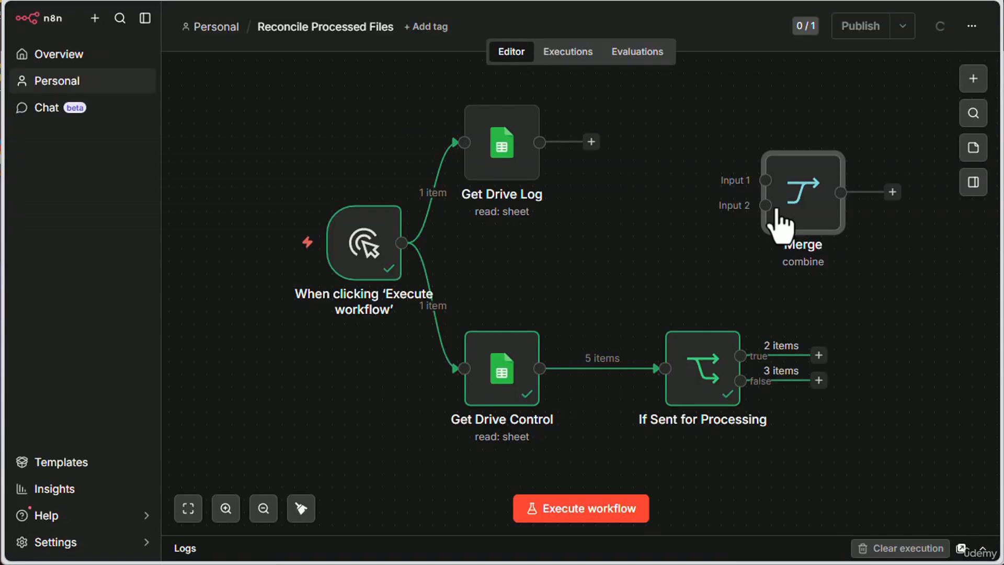
# - Connect Get Drive Log to the Merge node's Input 1 and the true output of If Sent for Processing to Input 2
pyautogui.moveTo(802, 215); pyautogui.dragTo(802, 202)
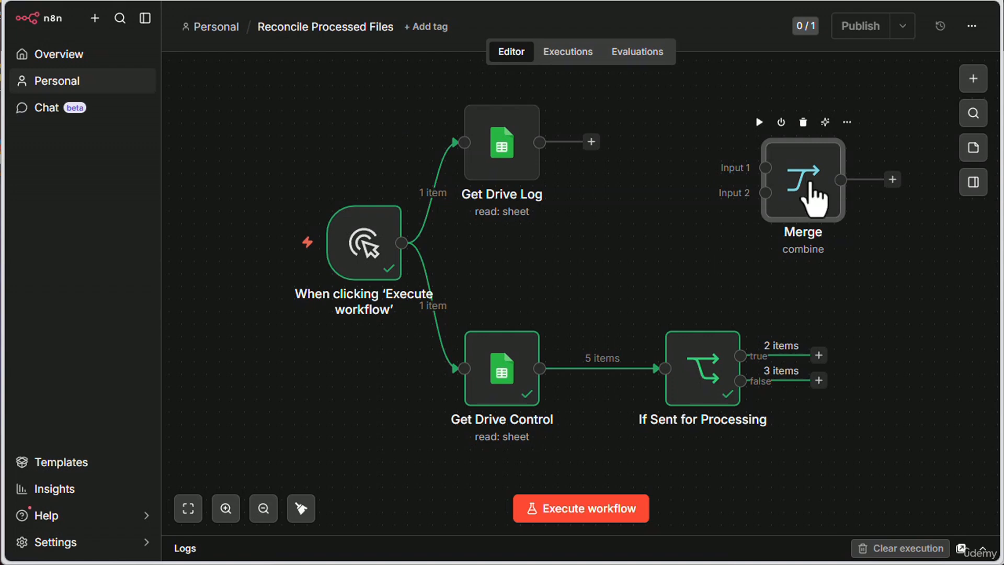
pyautogui.moveTo(591, 143); pyautogui.dragTo(722, 183)
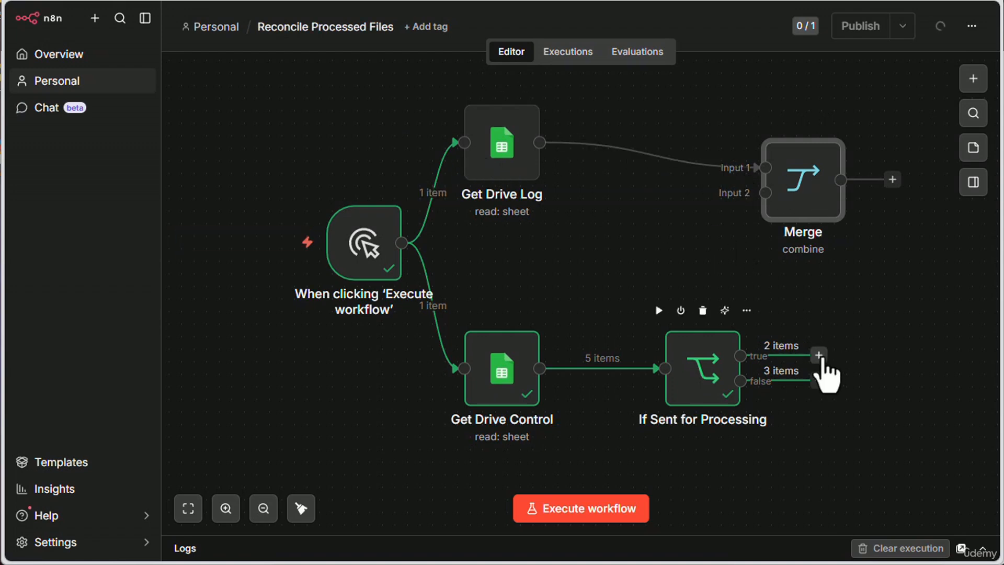
pyautogui.moveTo(818, 355); pyautogui.dragTo(850, 187)
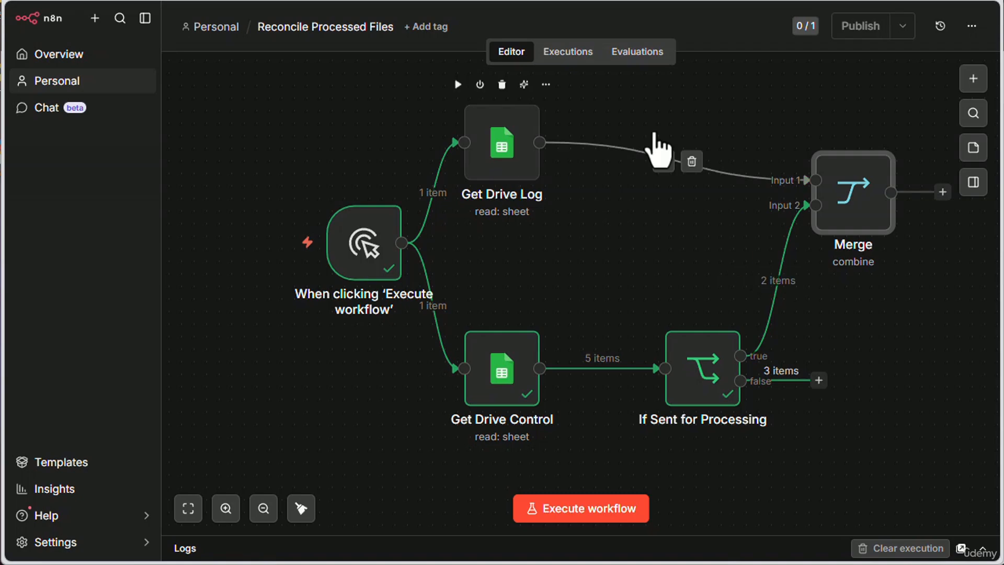
# - Set the Merge node to match on the FileID field from If Sent for Processing, and run it with its preceding nodes
pyautogui.doubleClick(862, 214)
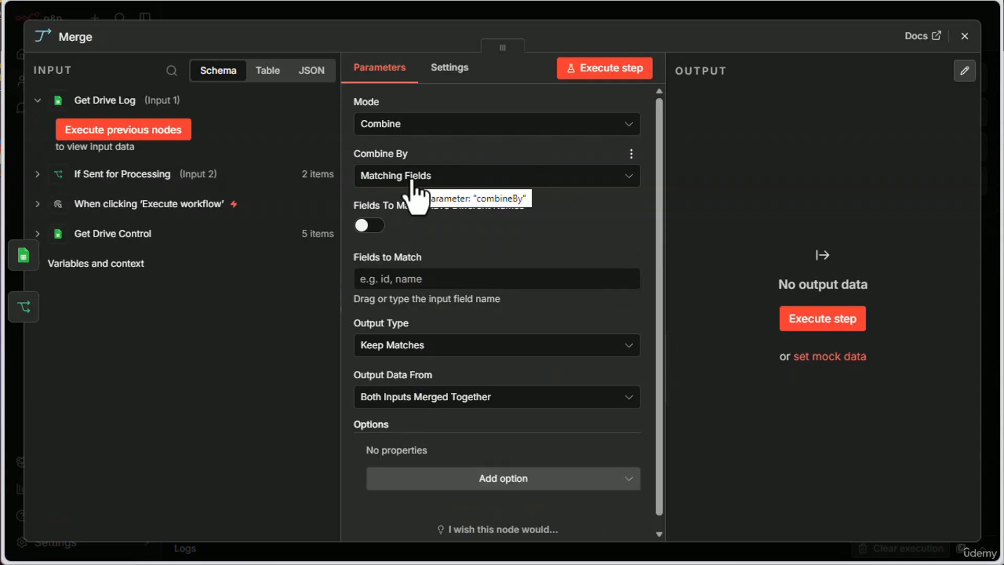
pyautogui.click(419, 279)
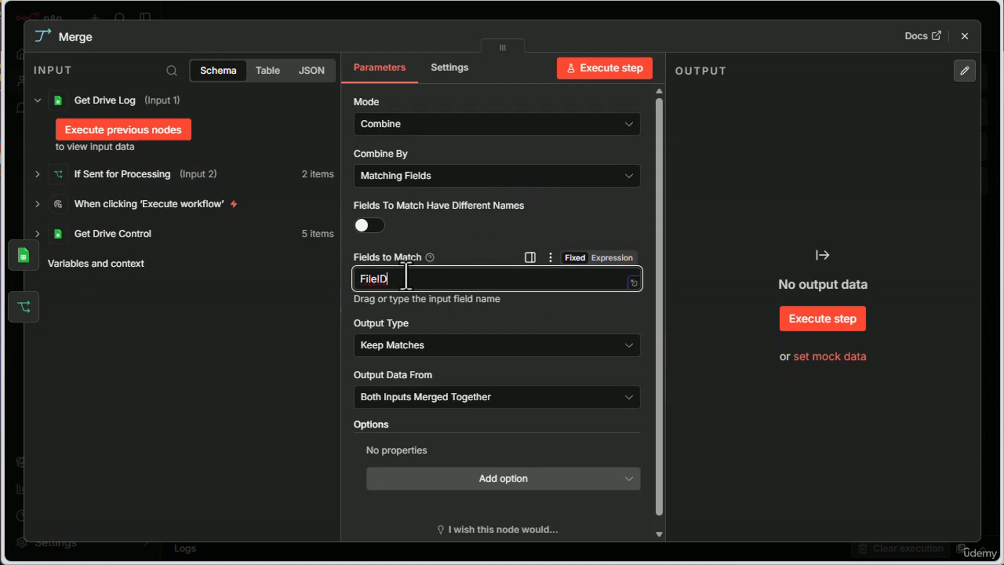
pyautogui.moveTo(406, 276); pyautogui.dragTo(294, 260)
pyautogui.press('BackSpace')
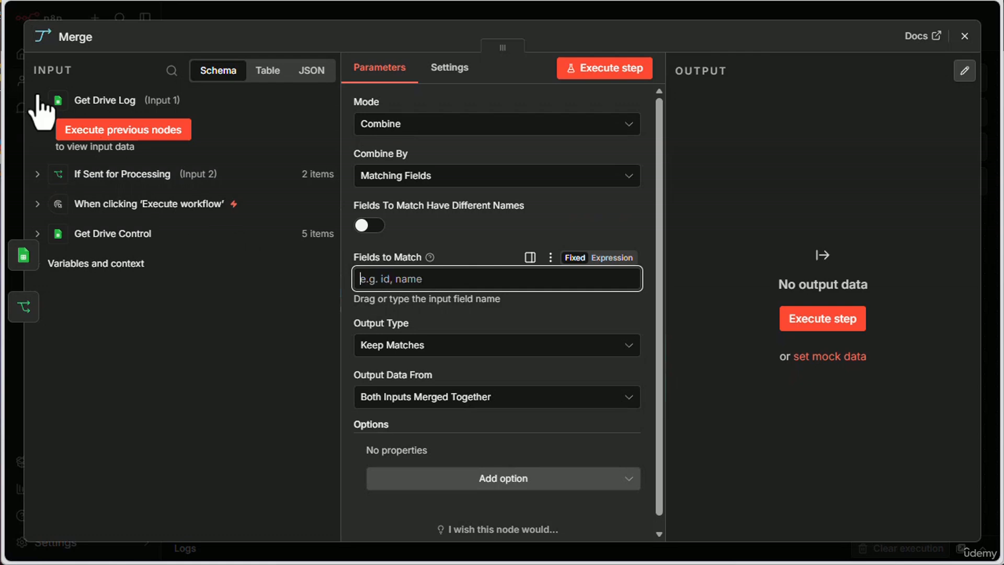
pyautogui.click(37, 176)
pyautogui.moveTo(105, 236); pyautogui.dragTo(402, 286)
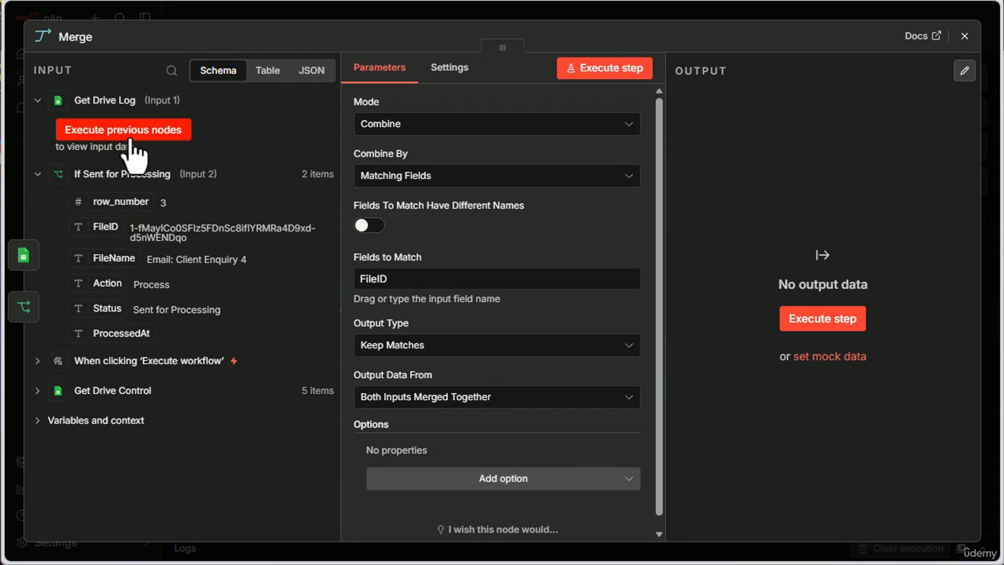
pyautogui.click(109, 130)
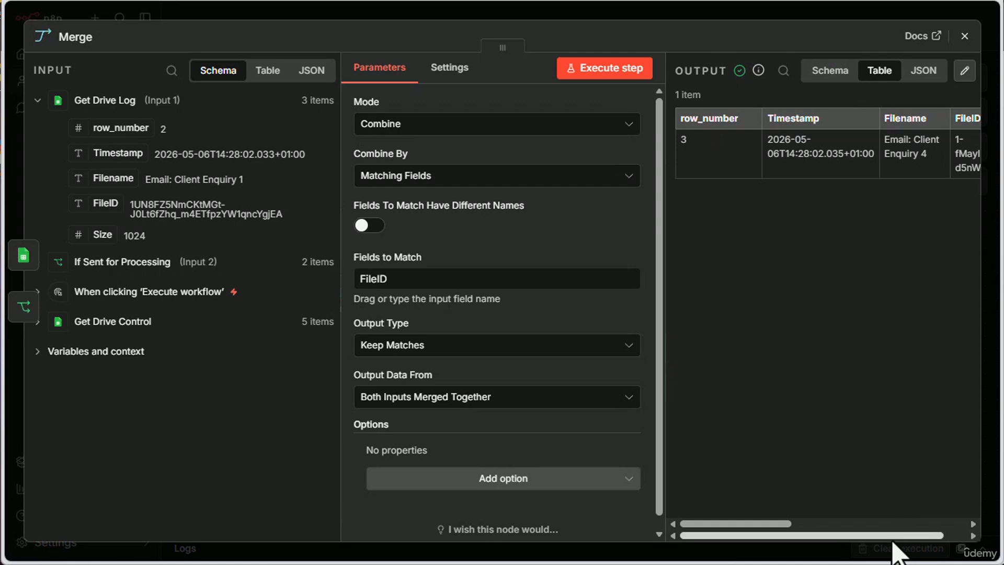
# - Compare the merged output with the Email: Client Enquiry 4 rows in the Drive Log and Drive Control sheets, and return to the canvas
pyautogui.moveTo(890, 537); pyautogui.dragTo(811, 559)
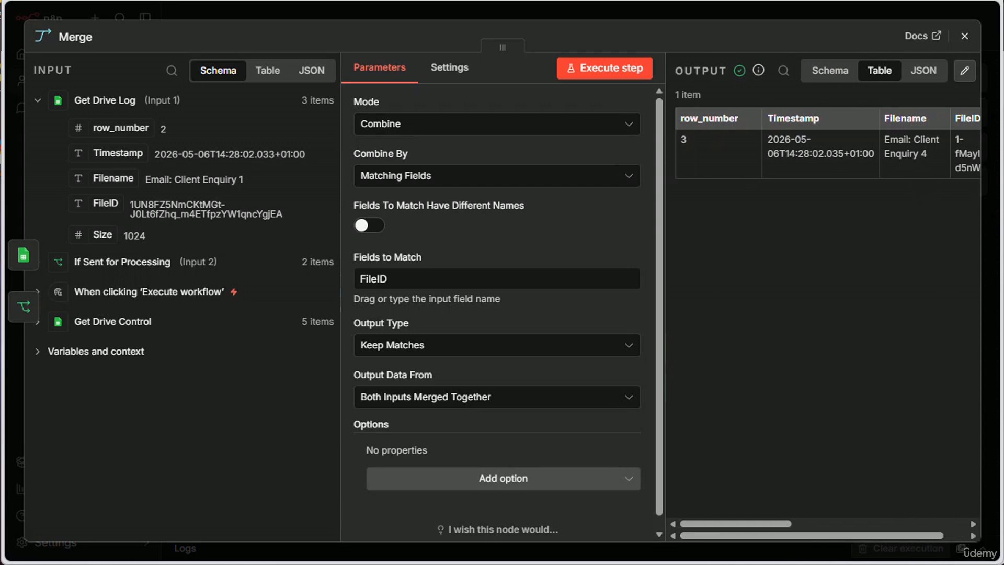
pyautogui.click(221, 2)
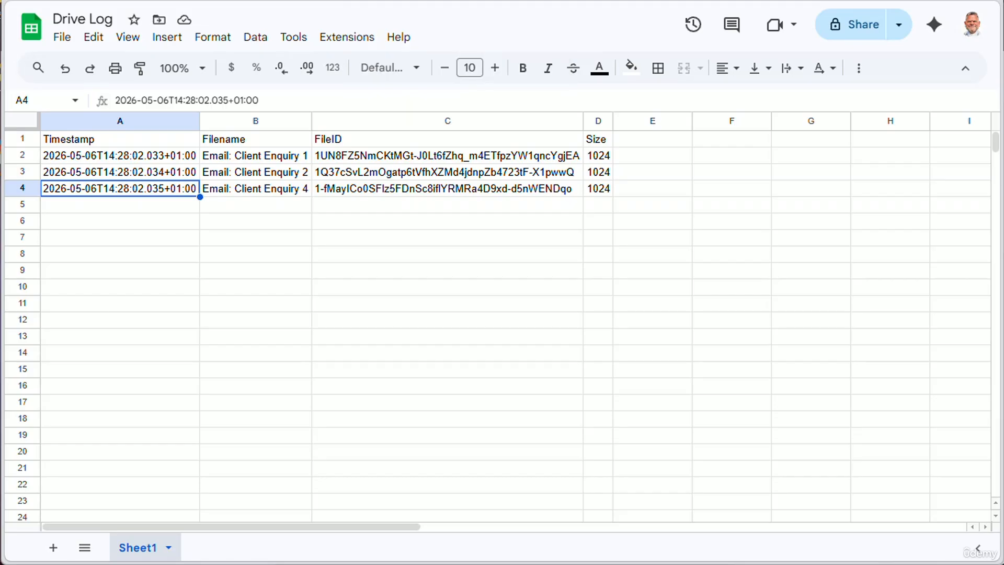
pyautogui.click(248, 192)
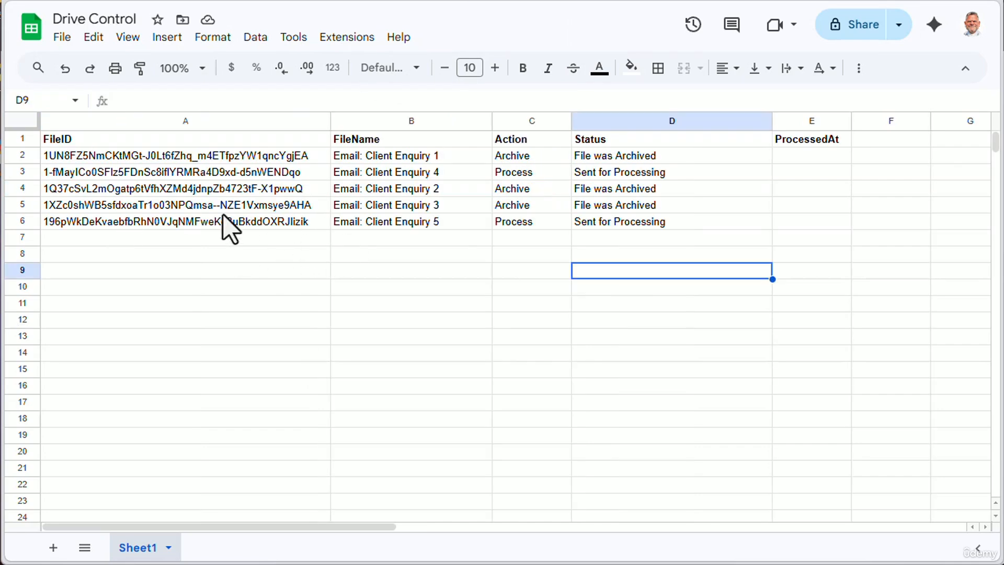
pyautogui.click(396, 174)
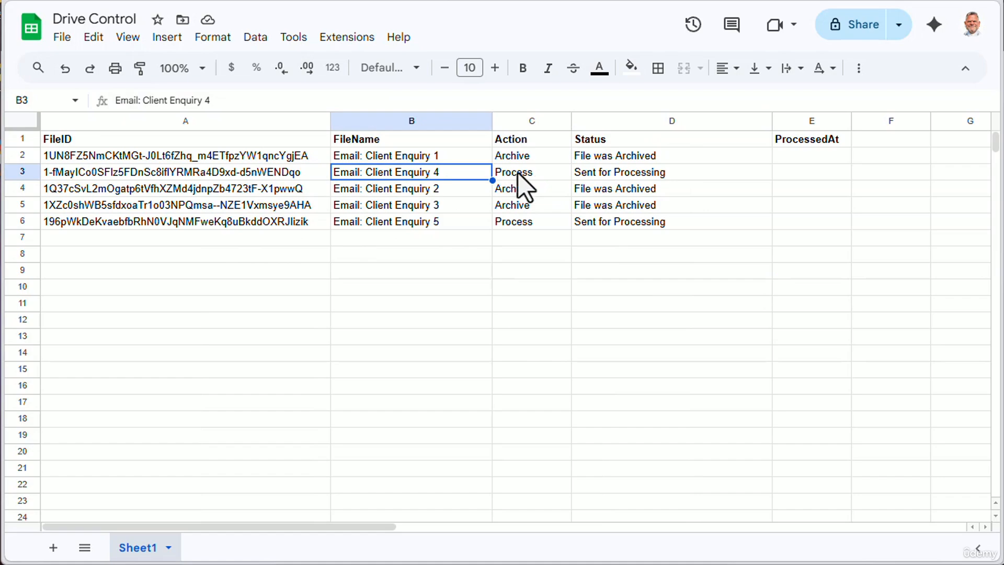
pyautogui.click(610, 176)
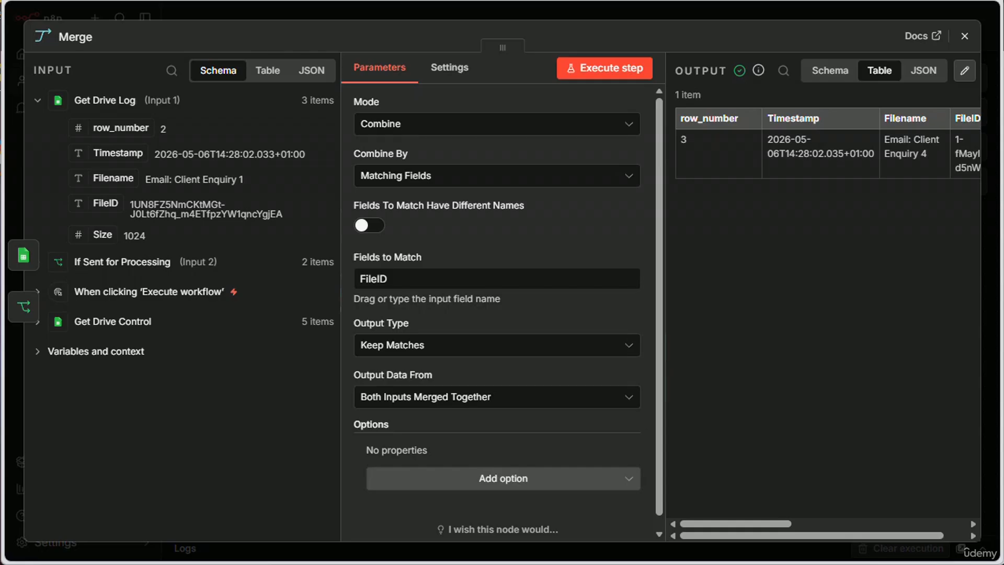
pyautogui.click(963, 36)
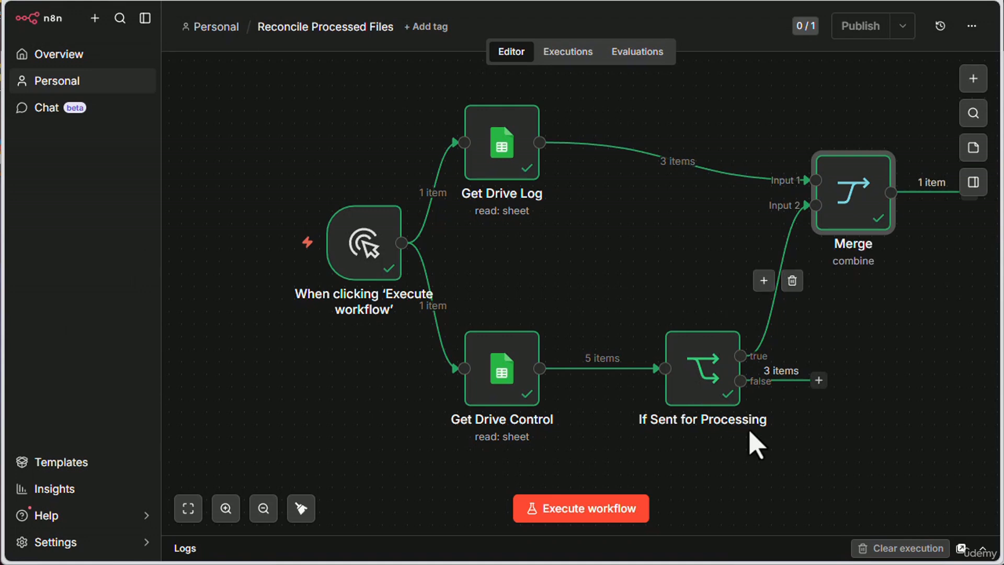
# - Add a Google Sheets node with the Append or update row in sheet action after the Merge node
pyautogui.scroll(-2, 851, 365)
pyautogui.hscroll(5, 784, 361)
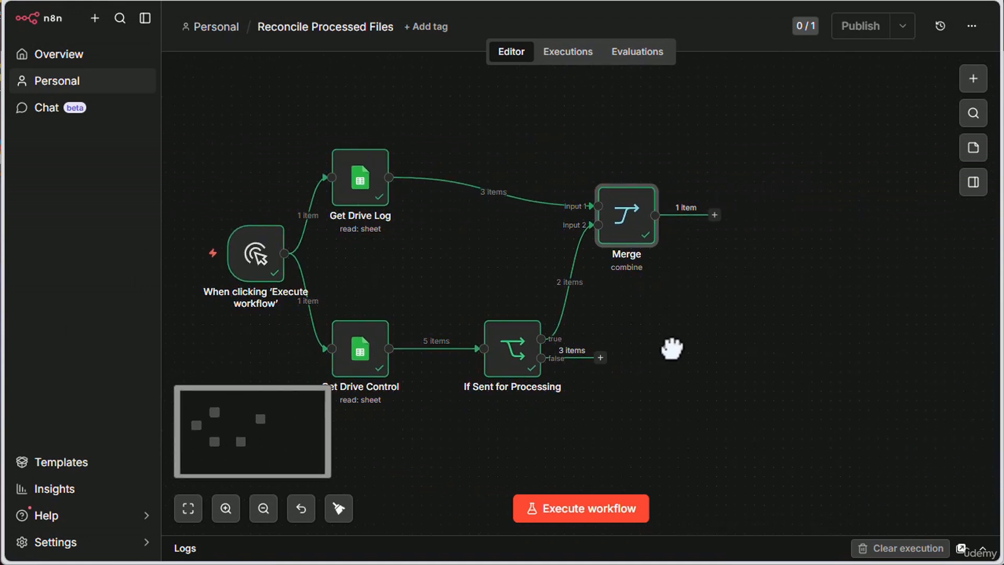
pyautogui.click(714, 214)
pyautogui.click(764, 118)
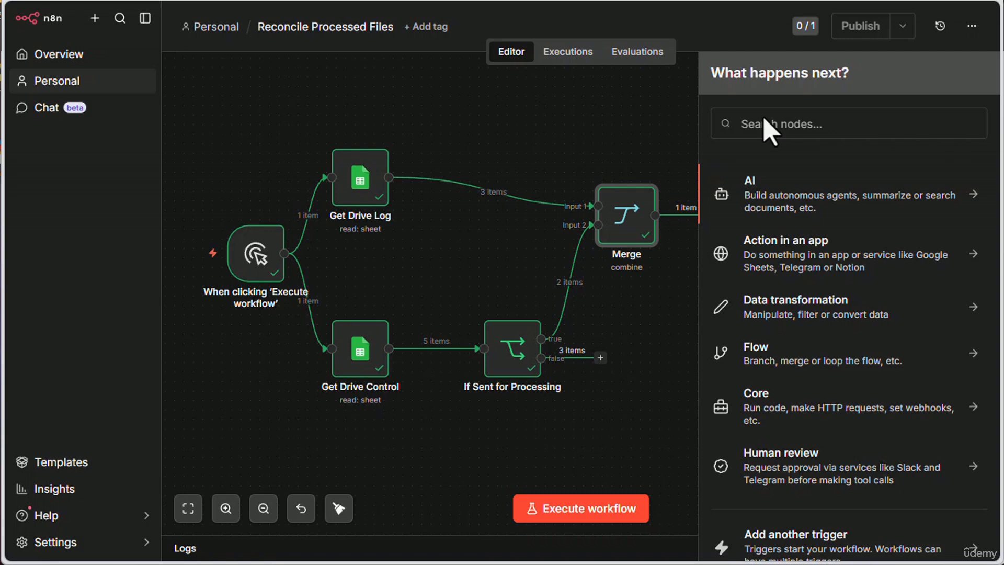
pyautogui.click(779, 124)
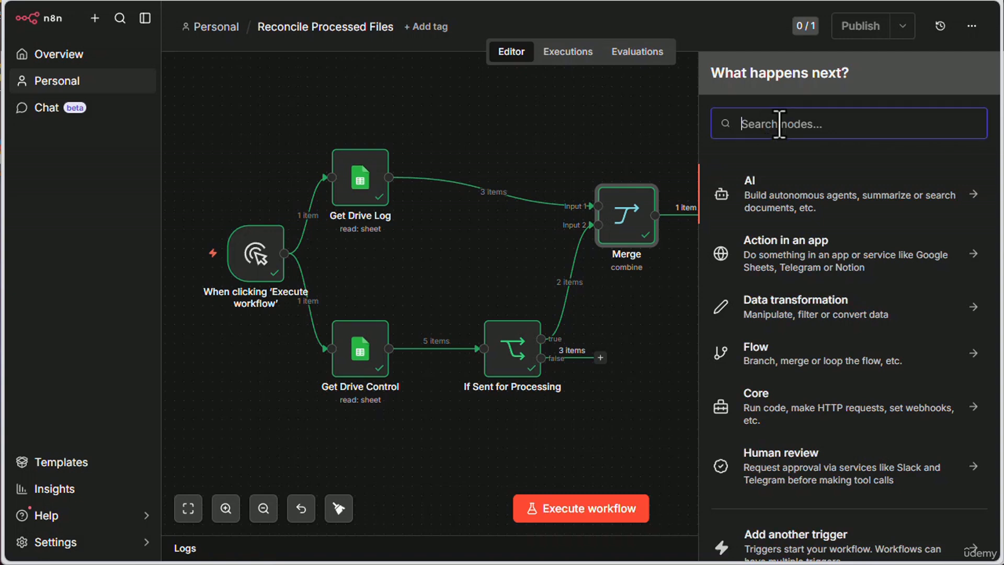
pyautogui.write('sheet')
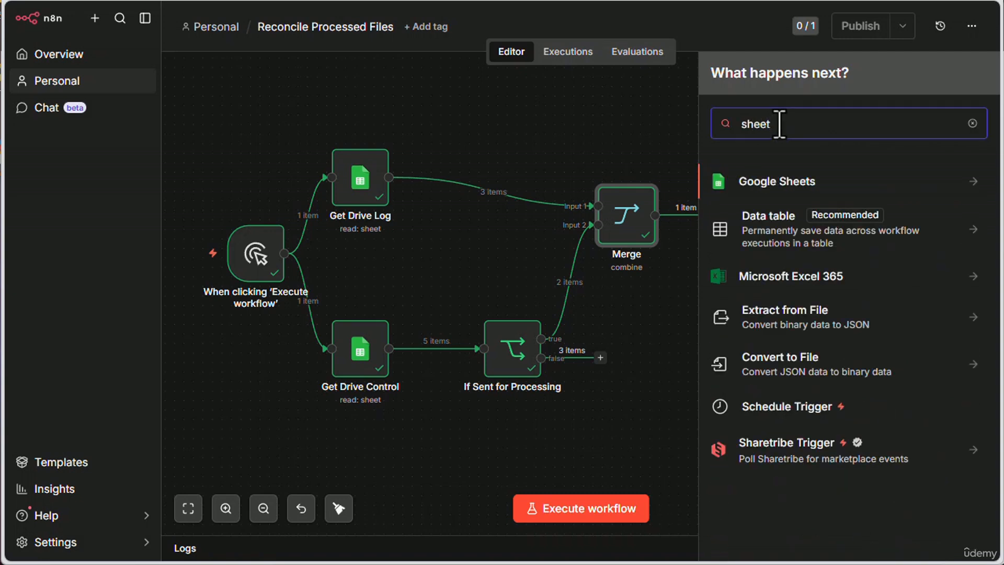
pyautogui.click(773, 179)
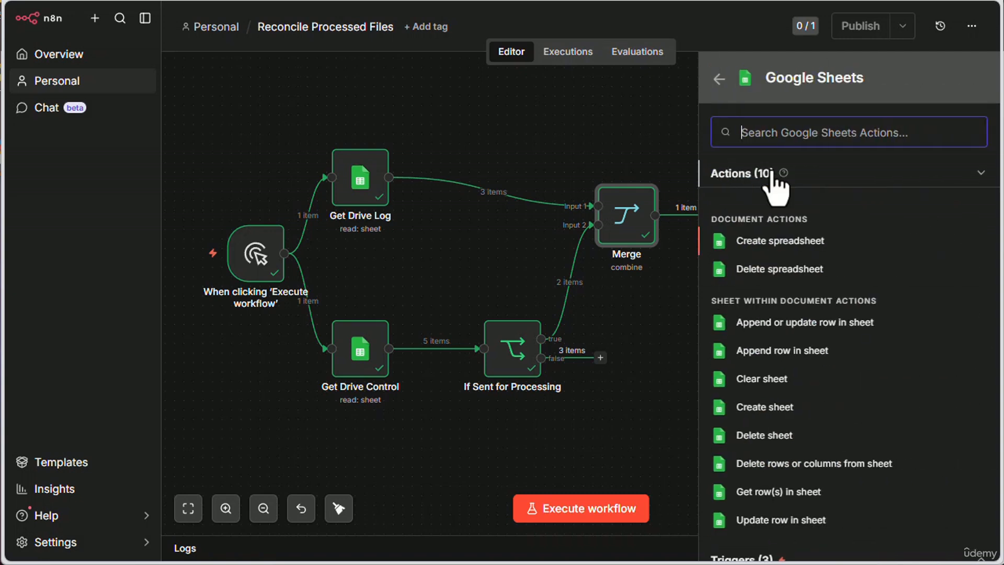
pyautogui.click(808, 323)
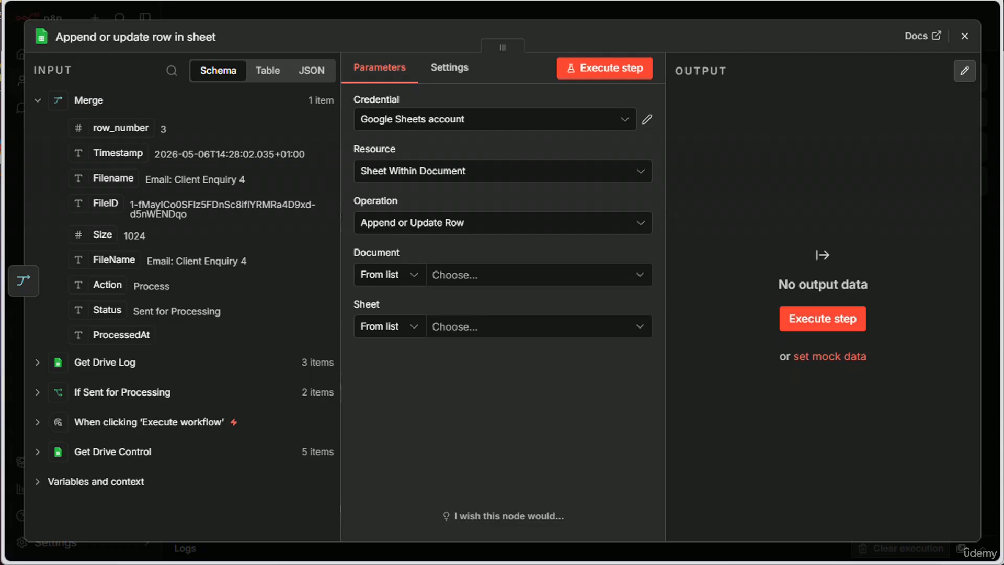
# - Set the new Google Sheets node's document to Drive Control and its sheet to Sheet1
pyautogui.click(549, 276)
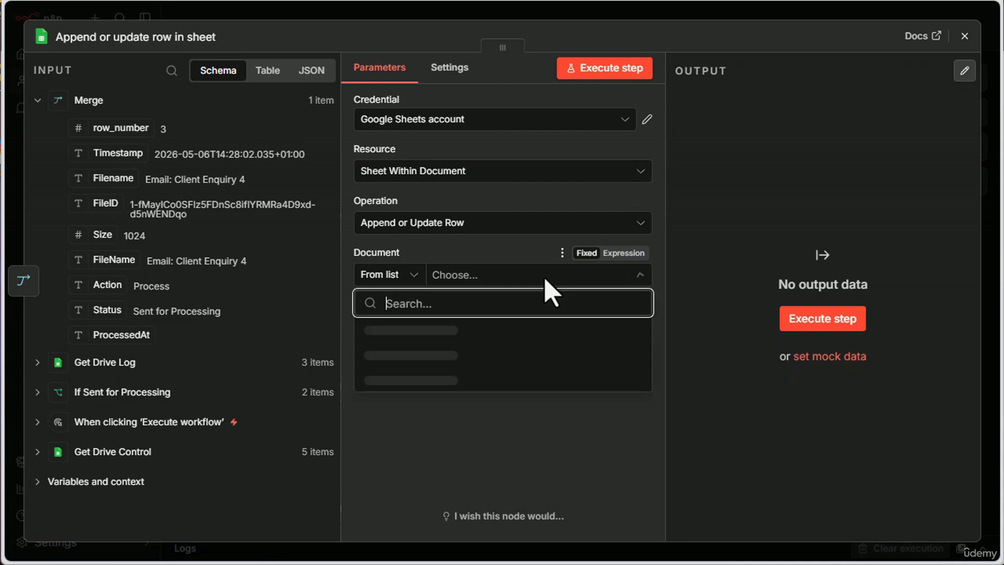
pyautogui.click(449, 328)
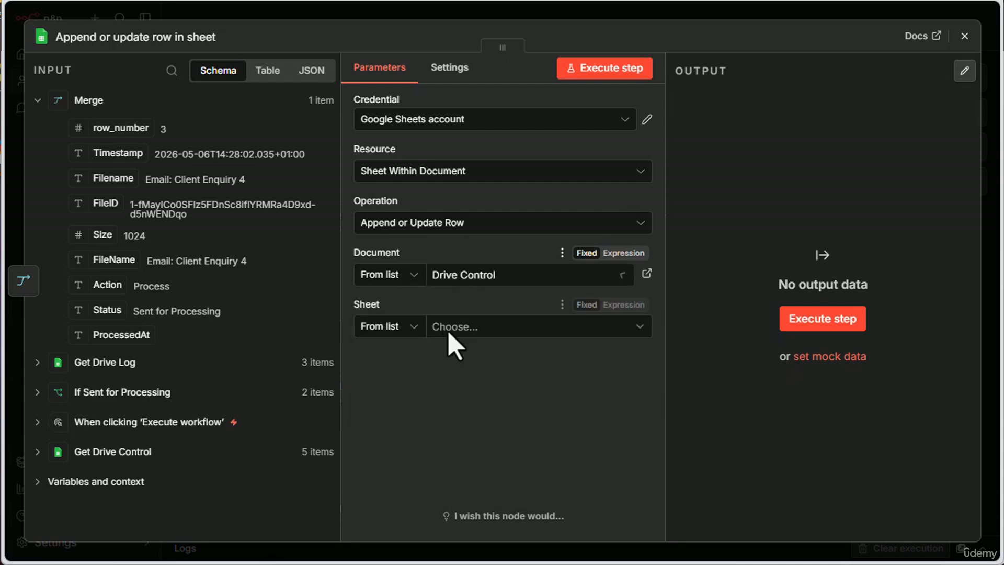
pyautogui.click(488, 327)
pyautogui.click(386, 354)
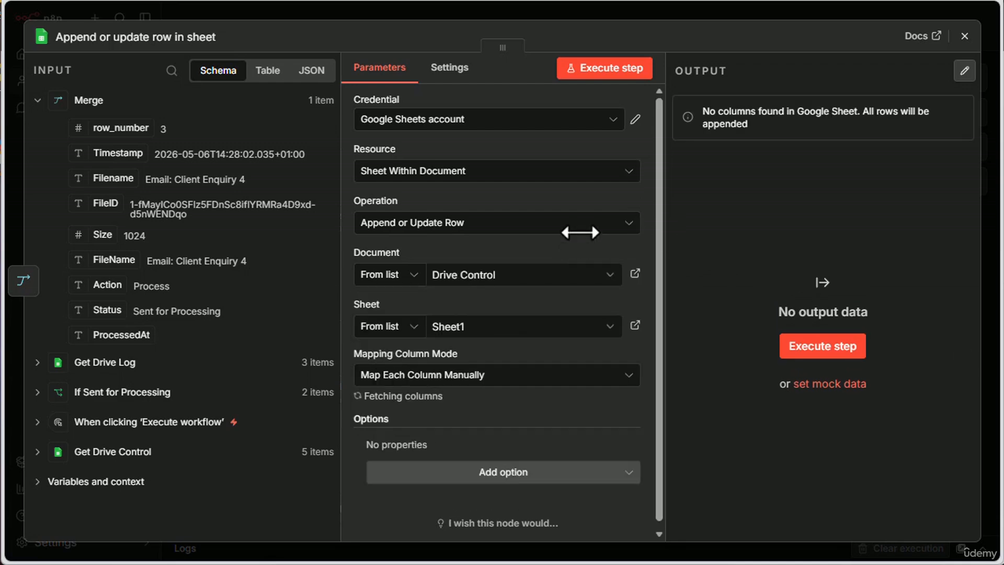
# - Set FileID as the column to match on and map its value to the Merge node's FileID
pyautogui.scroll(-5, 580, 230)
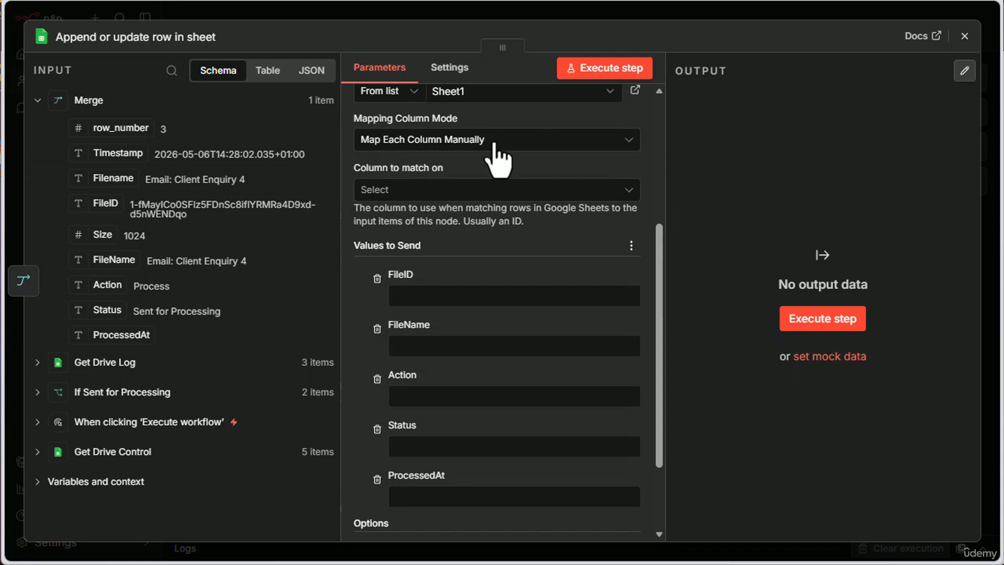
pyautogui.click(418, 190)
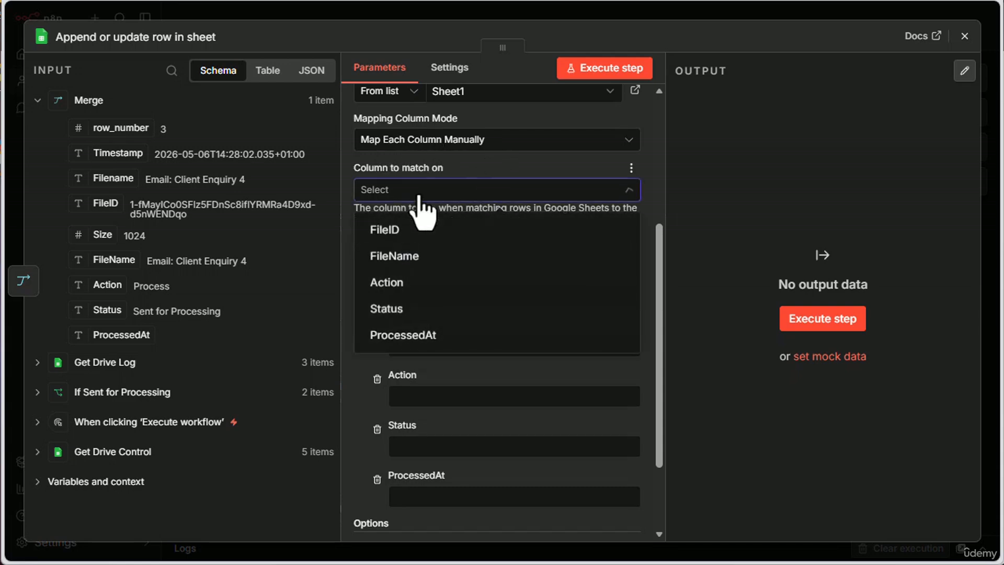
pyautogui.click(385, 236)
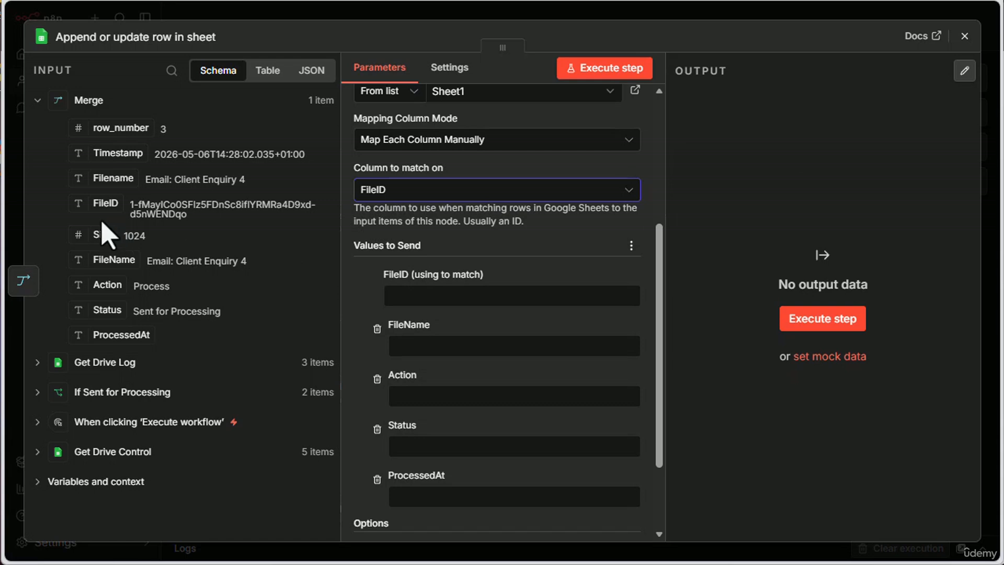
pyautogui.moveTo(105, 204); pyautogui.dragTo(448, 296)
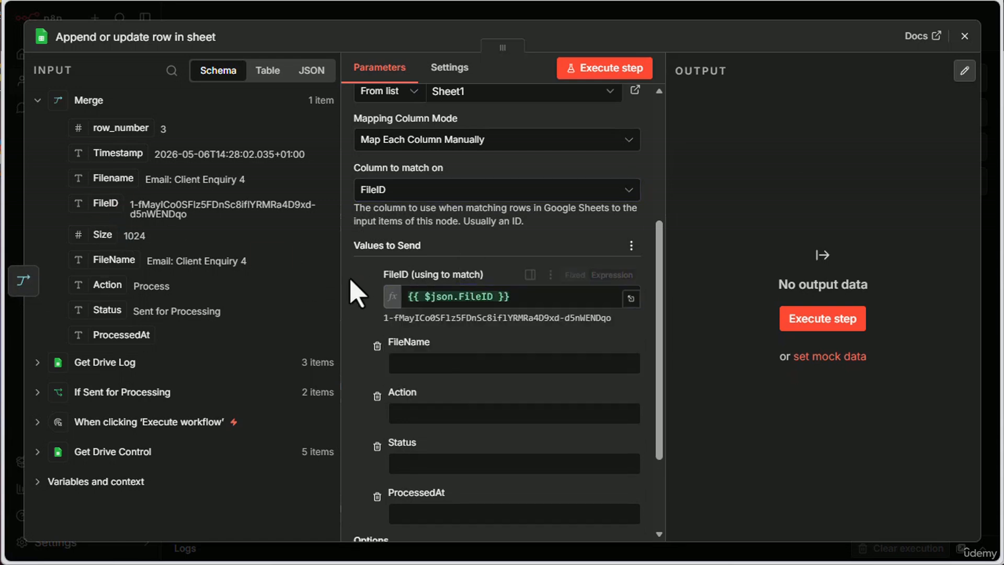
# - Set the Status value to Processed, map ProcessedAt to the Get Drive Log Timestamp, and return to the canvas
pyautogui.scroll(-3, 441, 366)
pyautogui.click(449, 386)
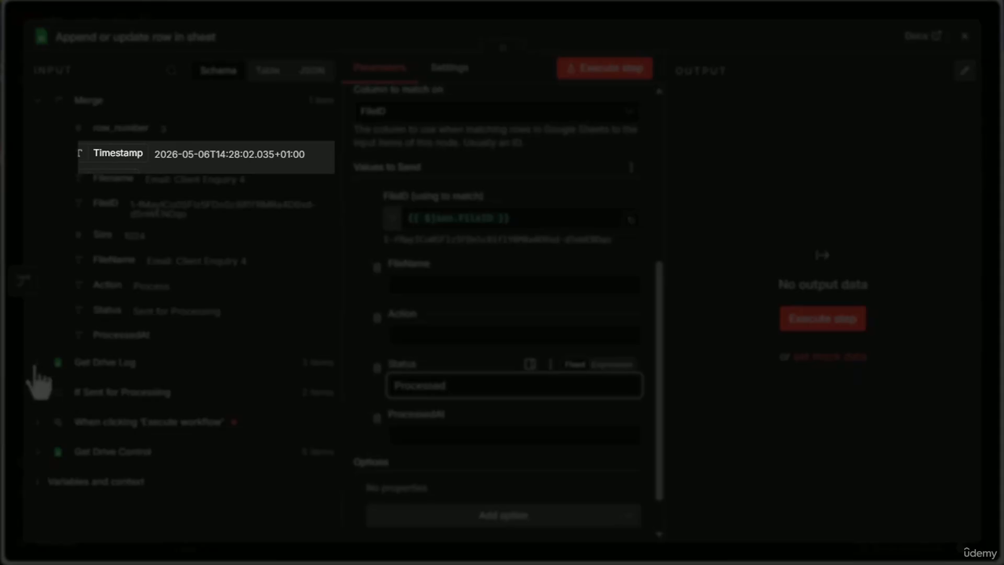
pyautogui.click(35, 366)
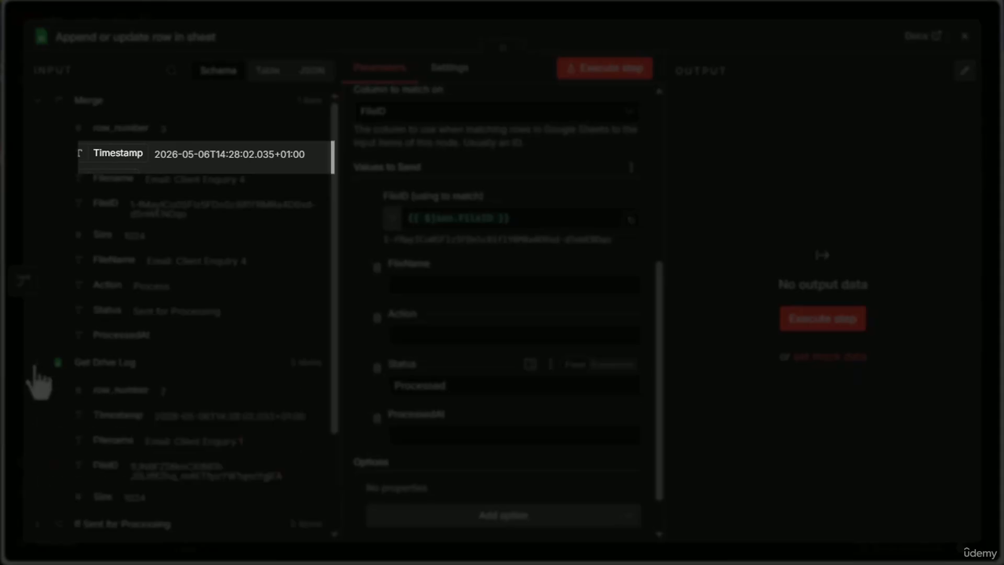
pyautogui.moveTo(104, 413); pyautogui.dragTo(440, 434)
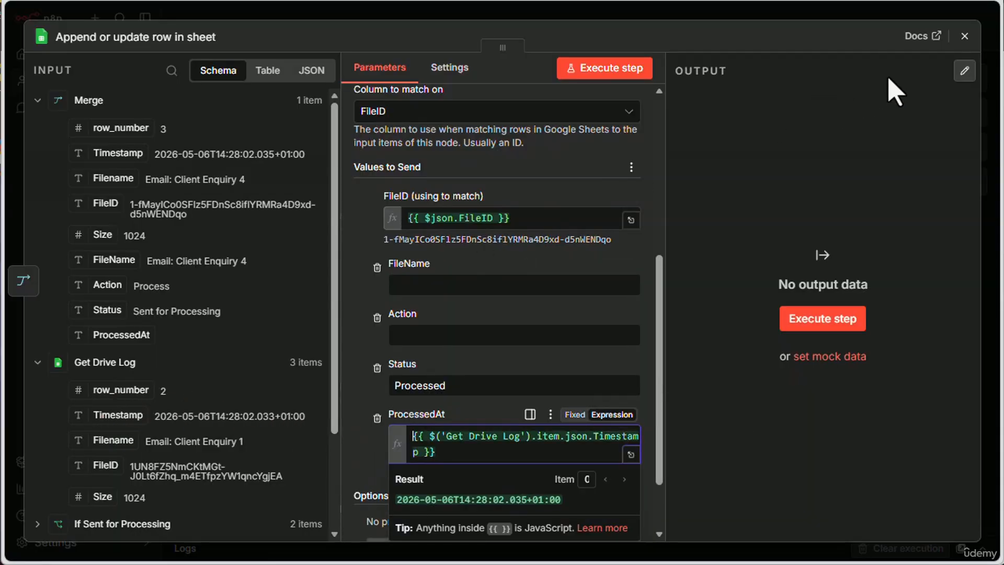
pyautogui.click(965, 36)
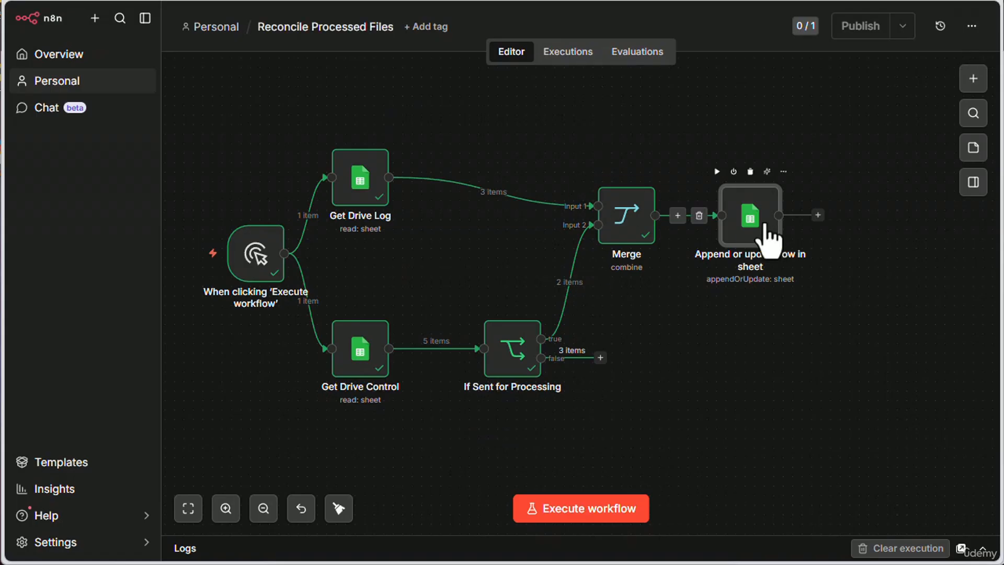
# - Move the Append or update row node farther from Merge, execute the workflow, and check the Email: Client Enquiry 4 row in the Drive Control sheet
pyautogui.moveTo(772, 223); pyautogui.dragTo(809, 224)
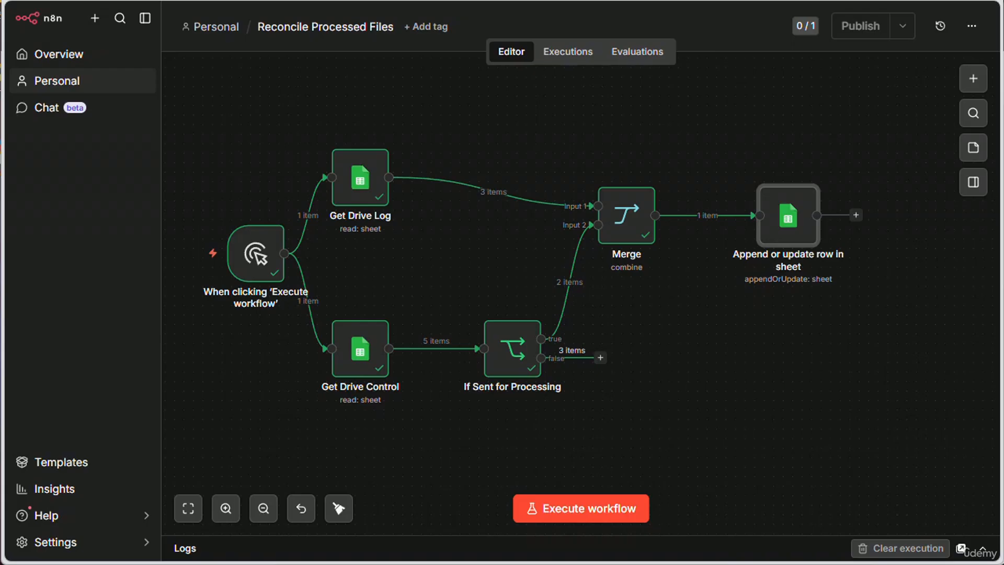
pyautogui.click(591, 509)
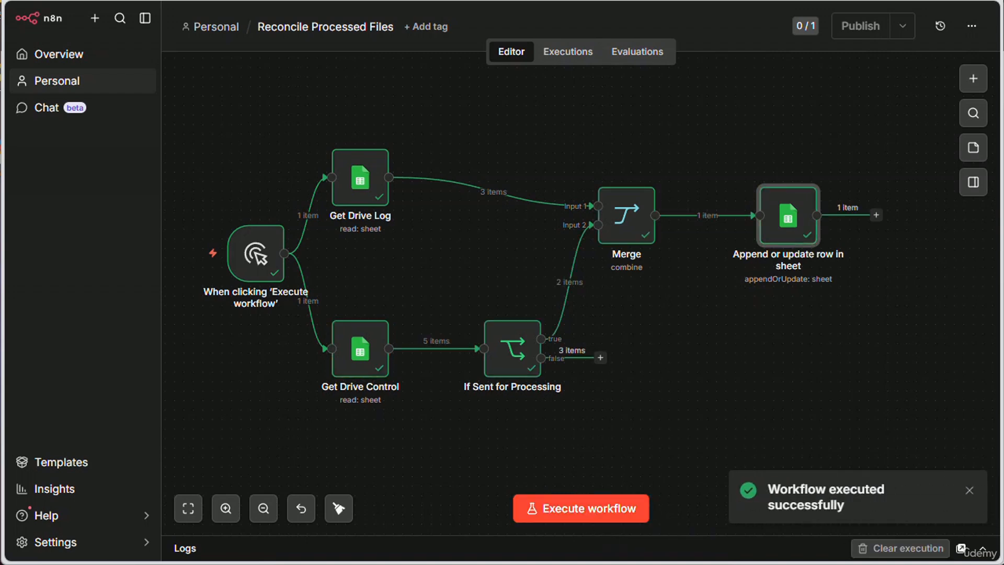
pyautogui.click(555, 0)
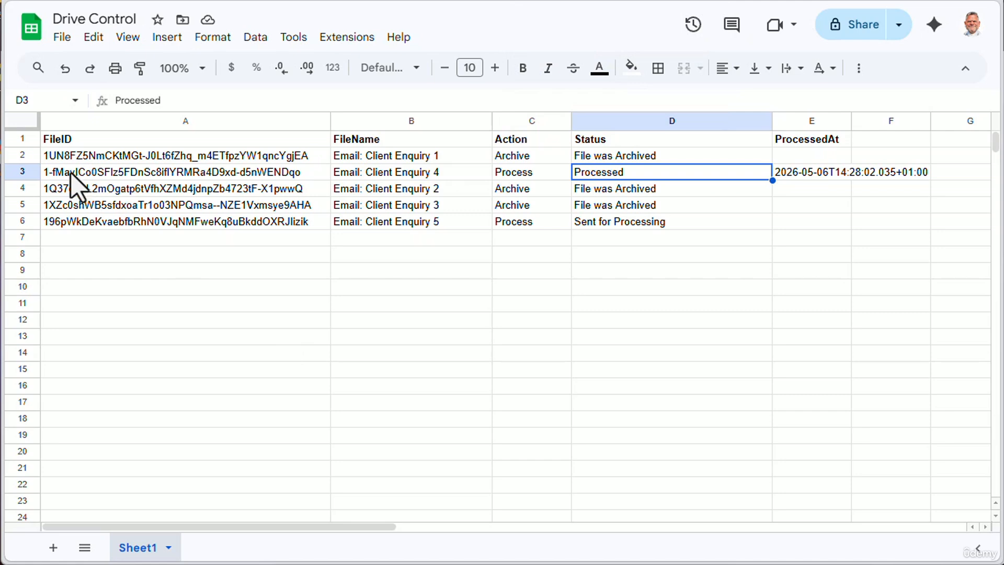
pyautogui.click(377, 175)
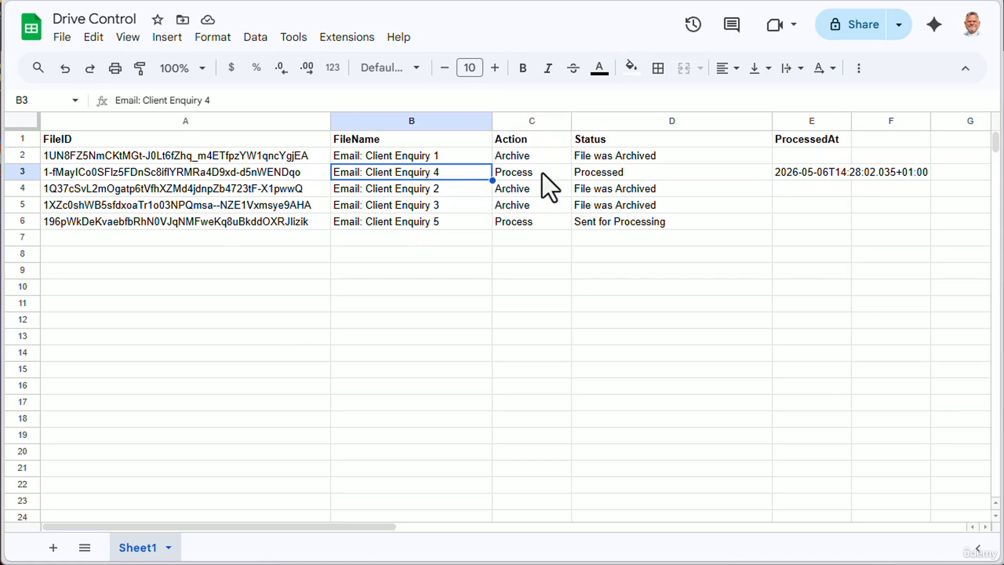
# - Compare the Email: Client Enquiry 4 row's Status and ProcessedAt in Drive Control with its Timestamp in the Drive Log sheet
pyautogui.click(613, 174)
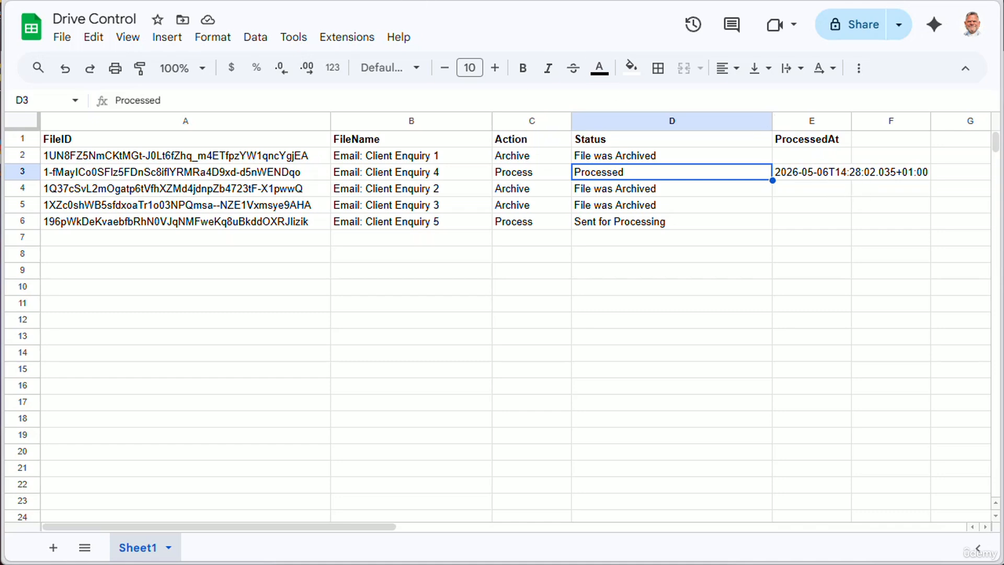
pyautogui.hotkey('ctrl', 'Tab')
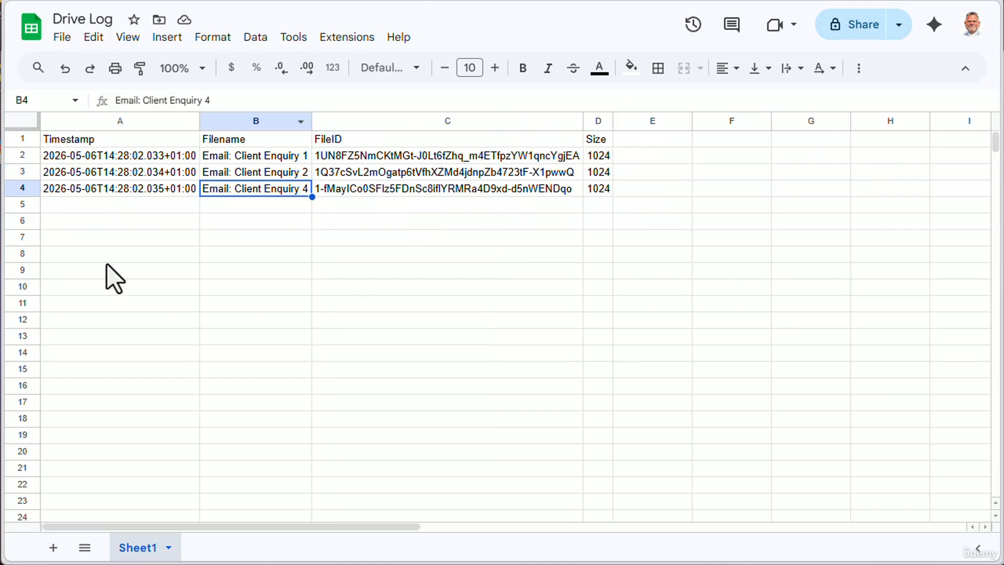
pyautogui.click(114, 191)
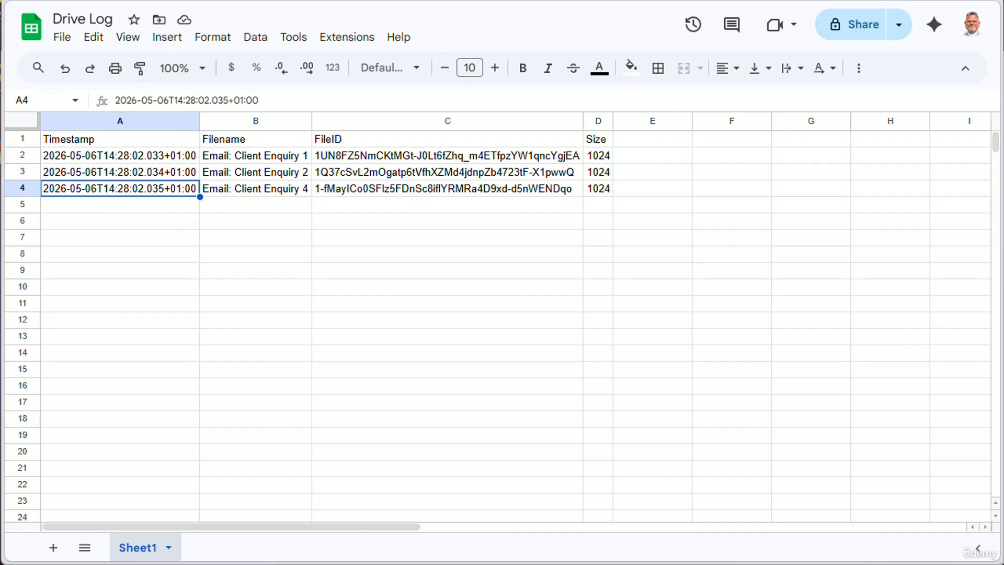
pyautogui.hotkey('ctrl', 'Tab')
pyautogui.hotkey('ctrl', 'Tab')
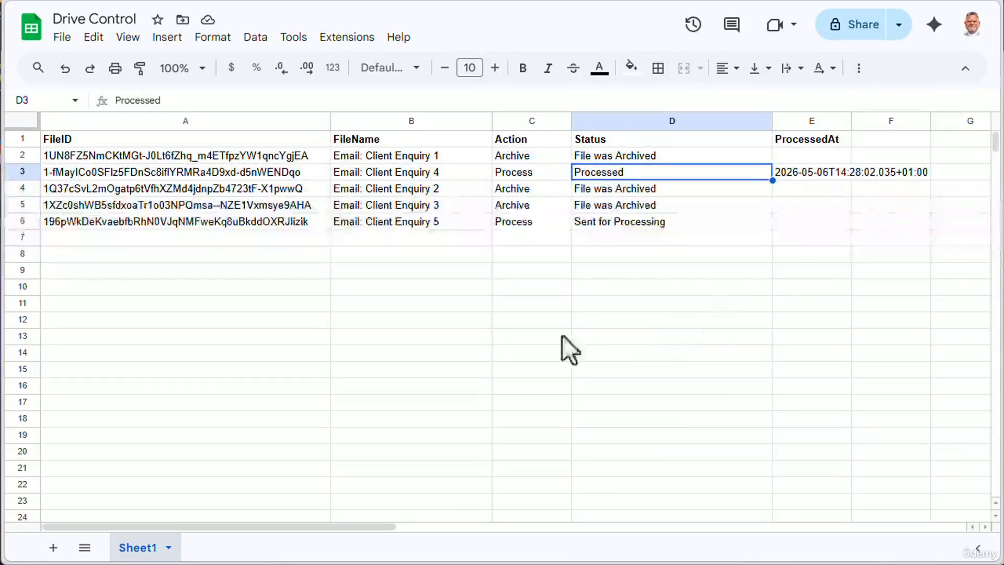
# - Return to n8n, expand the execution logs, and examine the outputs of Get Drive Log, Get Drive Control and the If Sent for Processing true branch
pyautogui.hotkey('ctrl', 'shift', 'Tab')
pyautogui.click(982, 547)
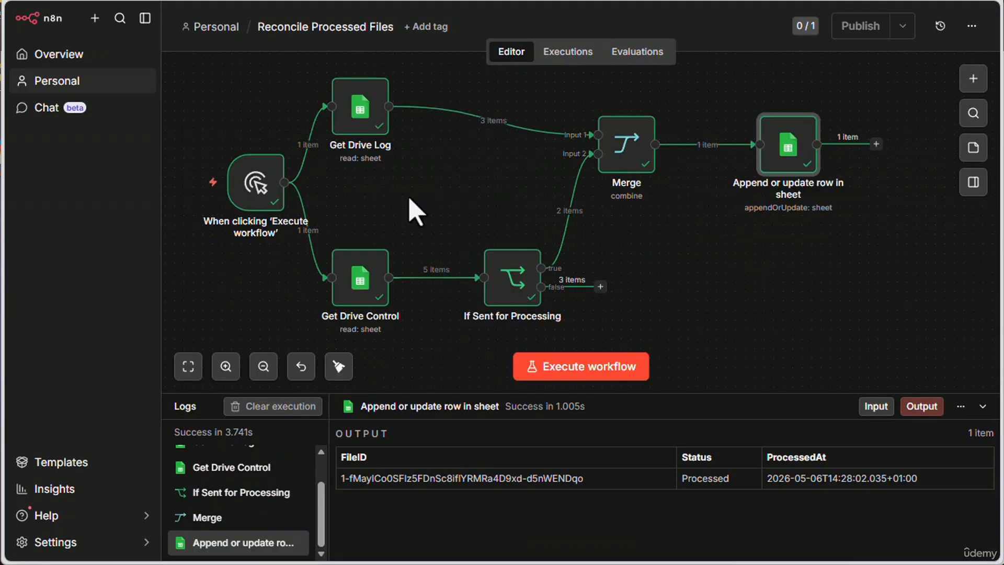
pyautogui.click(364, 124)
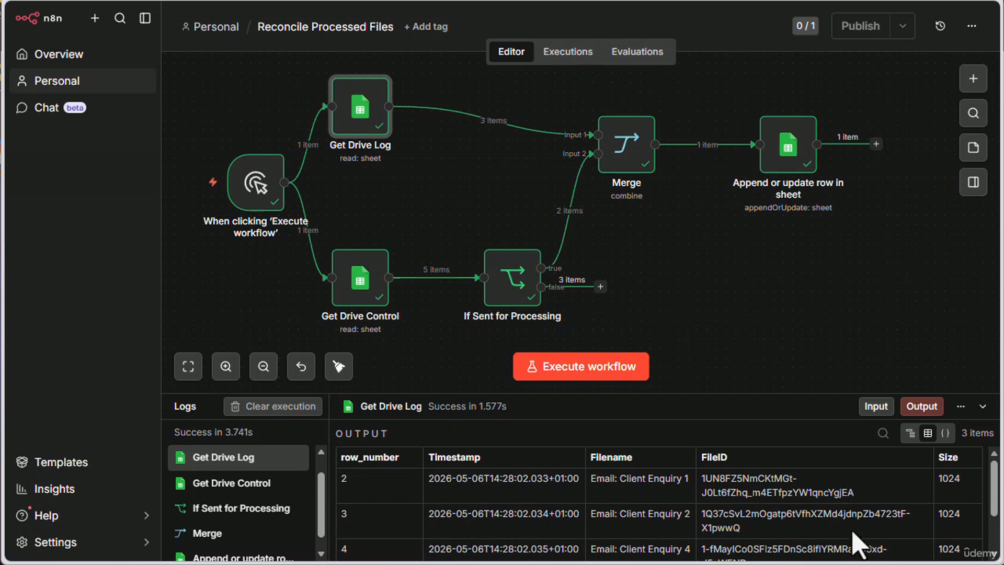
pyautogui.click(361, 290)
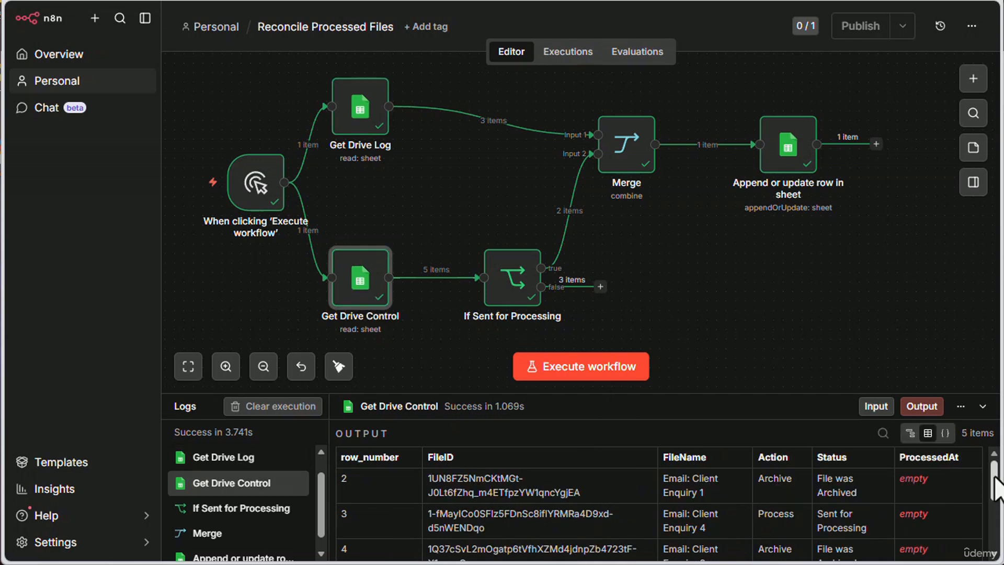
pyautogui.scroll(-3, 995, 486)
pyautogui.scroll(3, 993, 479)
pyautogui.moveTo(817, 516)
pyautogui.mouseDown()
pyautogui.moveTo(866, 528)
pyautogui.moveTo(822, 519)
pyautogui.mouseUp()
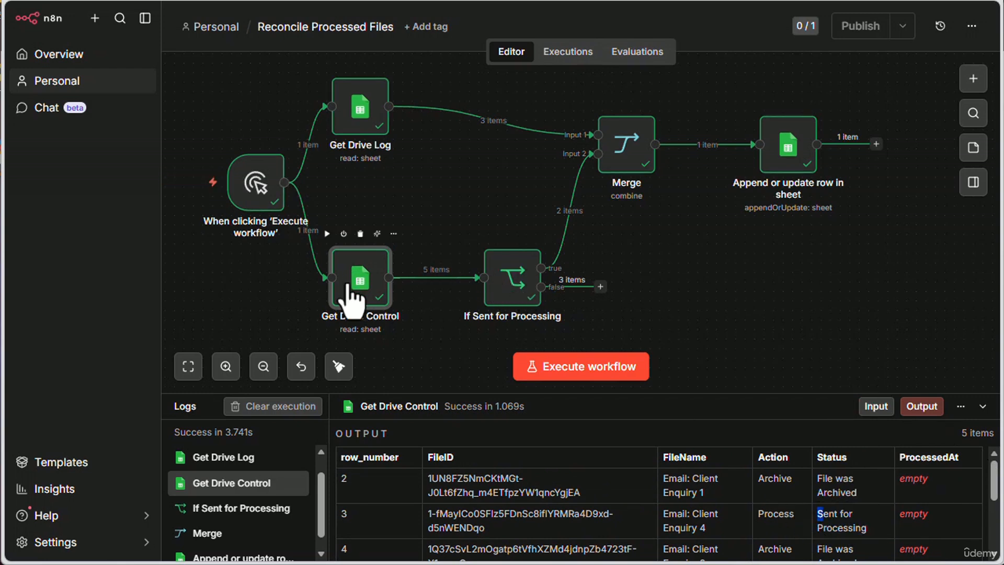
pyautogui.click(516, 292)
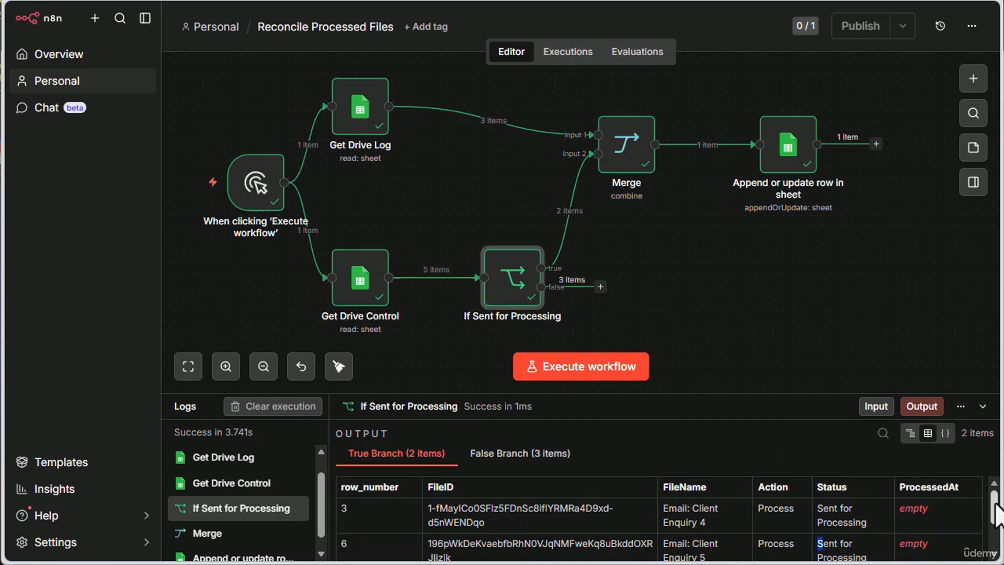
pyautogui.moveTo(996, 504)
pyautogui.mouseDown()
pyautogui.moveTo(995, 536)
pyautogui.moveTo(994, 506)
pyautogui.mouseUp()
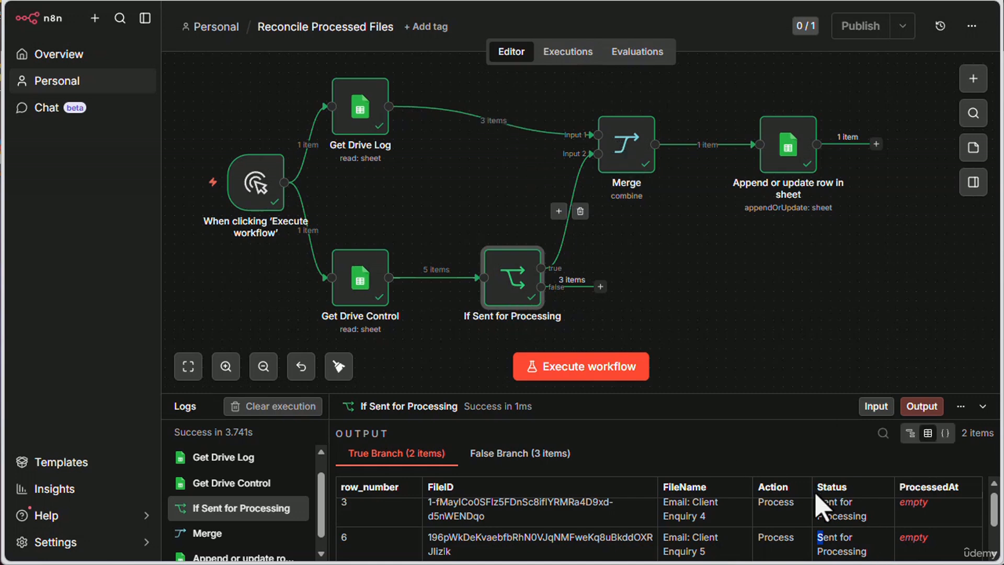
# - Compare the Get Drive Log output with the Merge node's output to check which file was matched
pyautogui.click(373, 123)
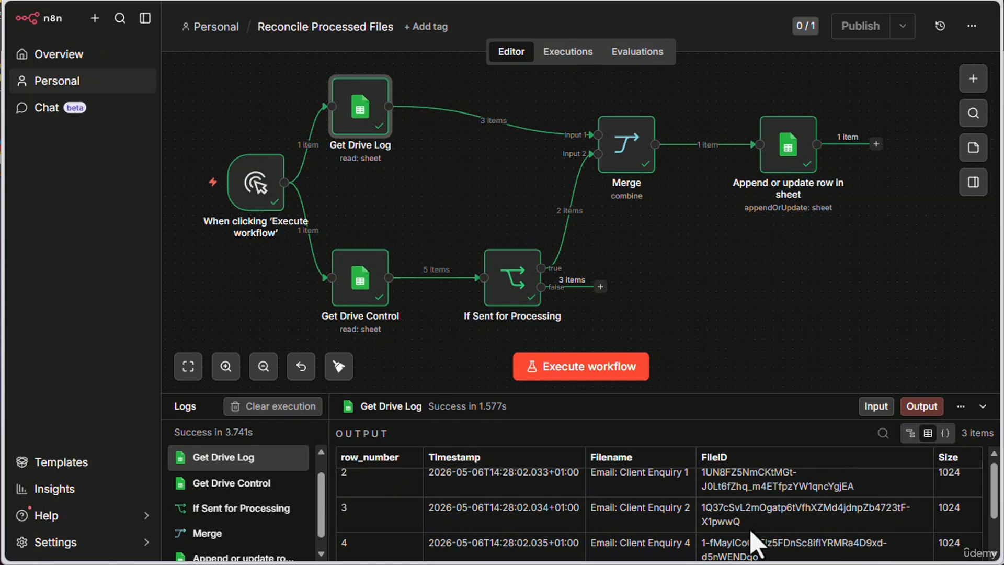
pyautogui.click(627, 163)
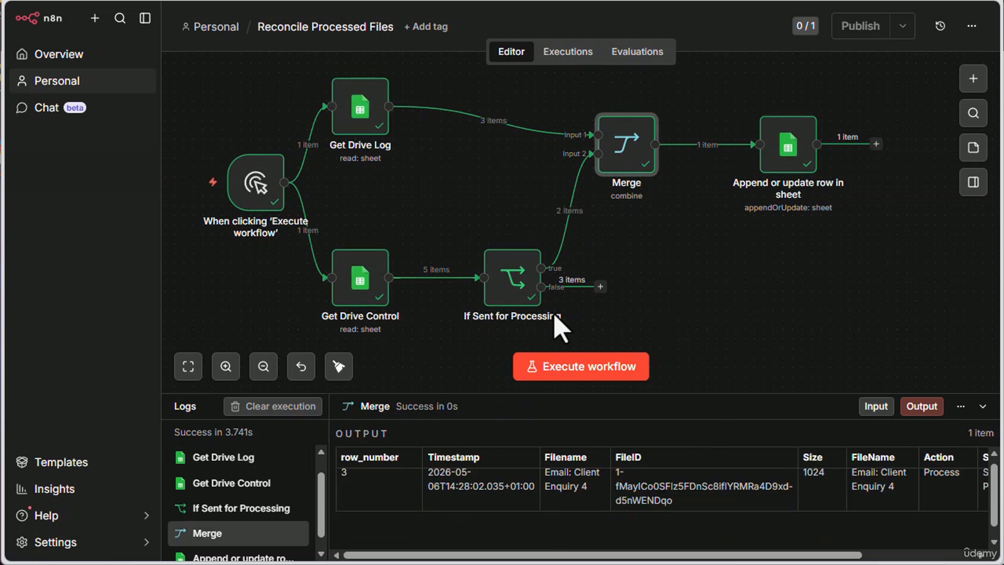
pyautogui.scroll(1, 851, 506)
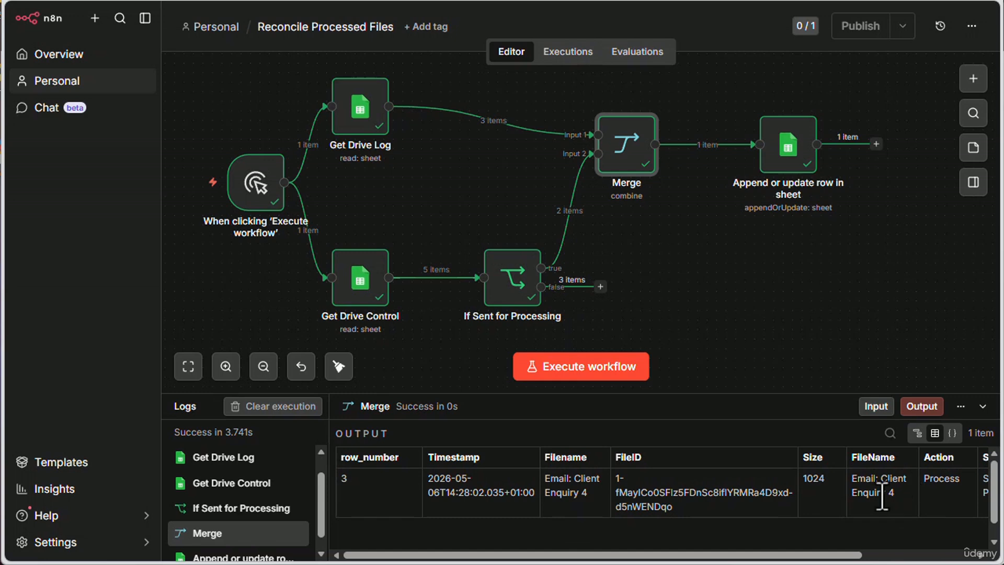
# - Check the FileID, Status and ProcessedAt values in the Append or update row node's output, then collapse the logs
pyautogui.click(781, 149)
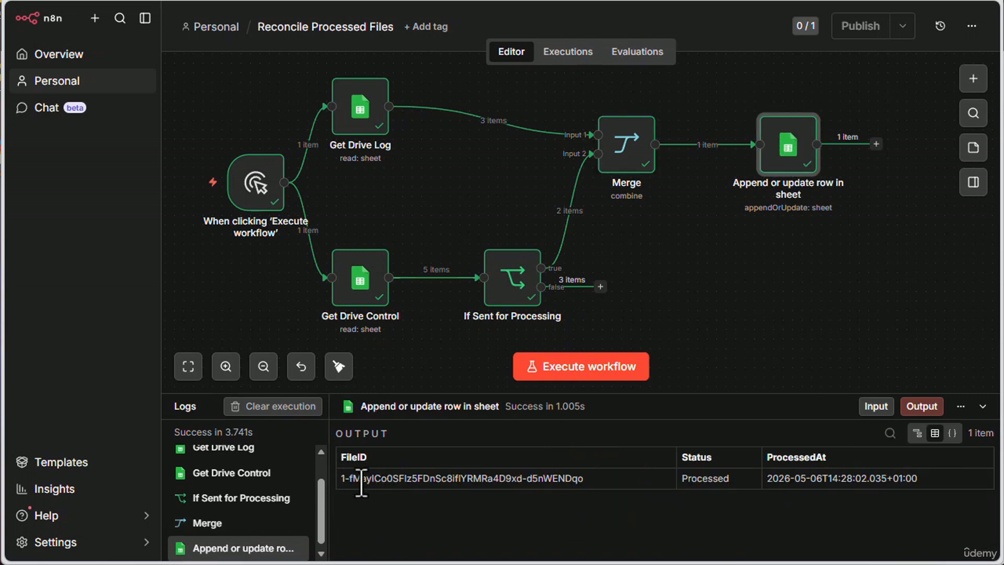
pyautogui.moveTo(537, 478); pyautogui.dragTo(366, 476)
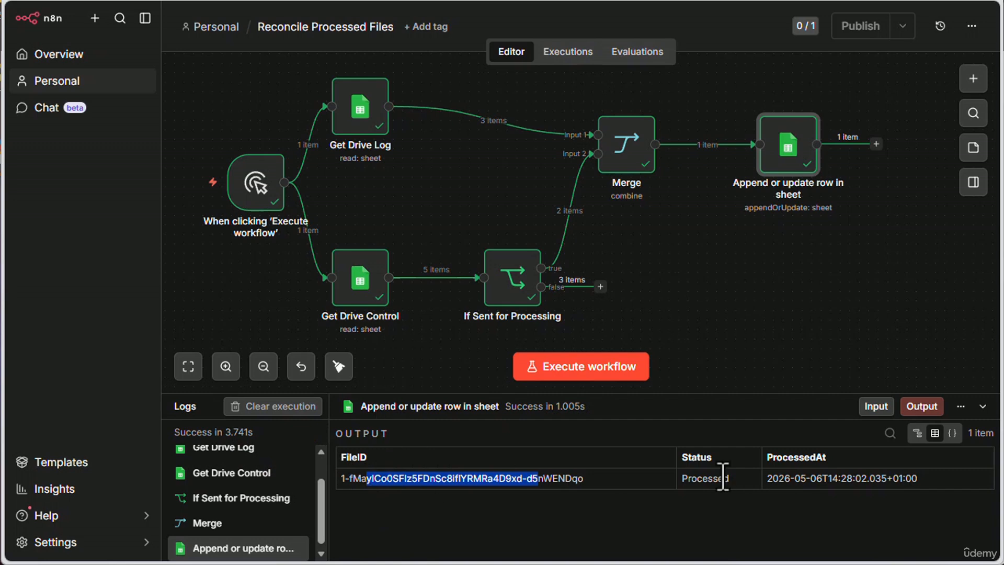
pyautogui.moveTo(730, 478); pyautogui.dragTo(680, 477)
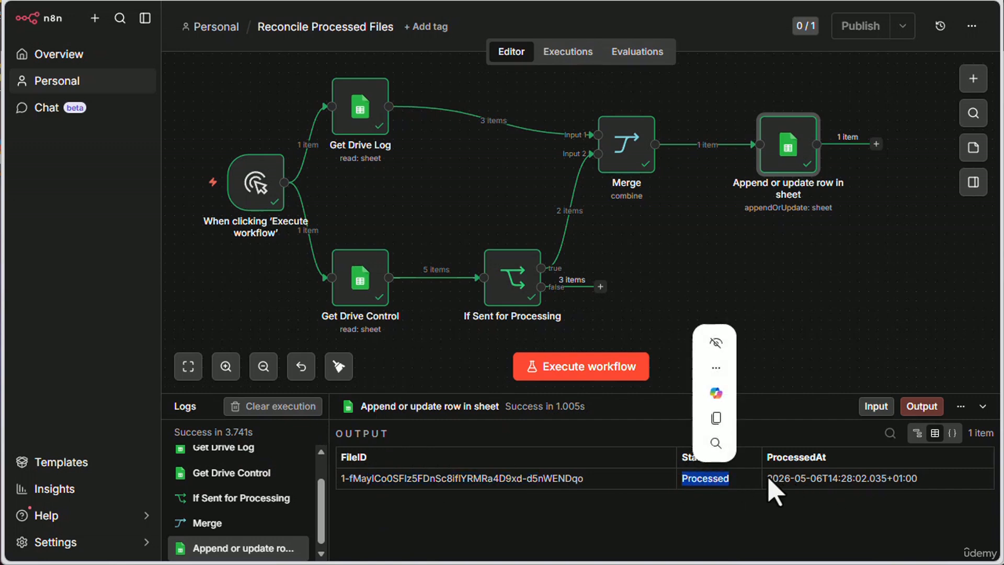
pyautogui.moveTo(767, 478); pyautogui.dragTo(924, 547)
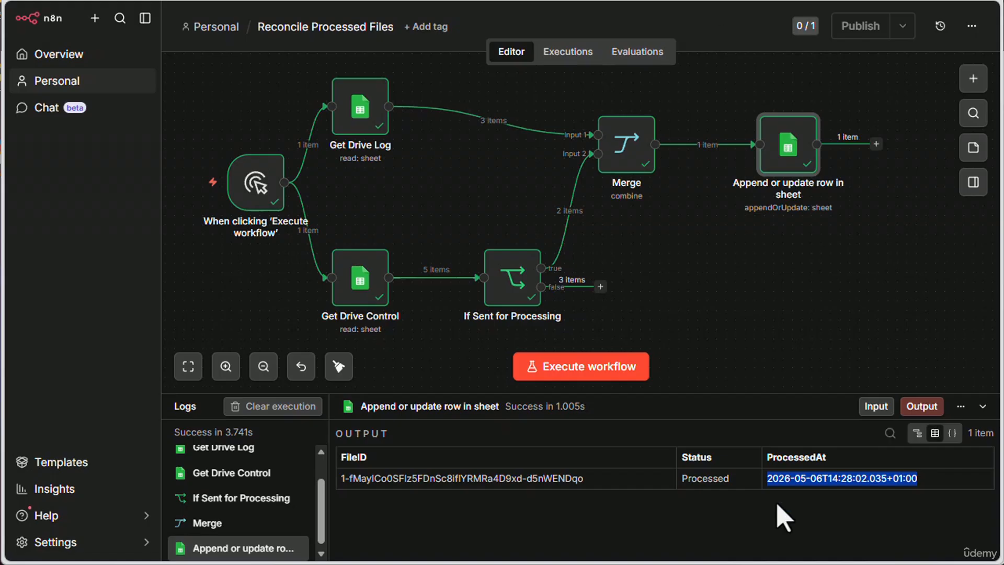
pyautogui.click(983, 406)
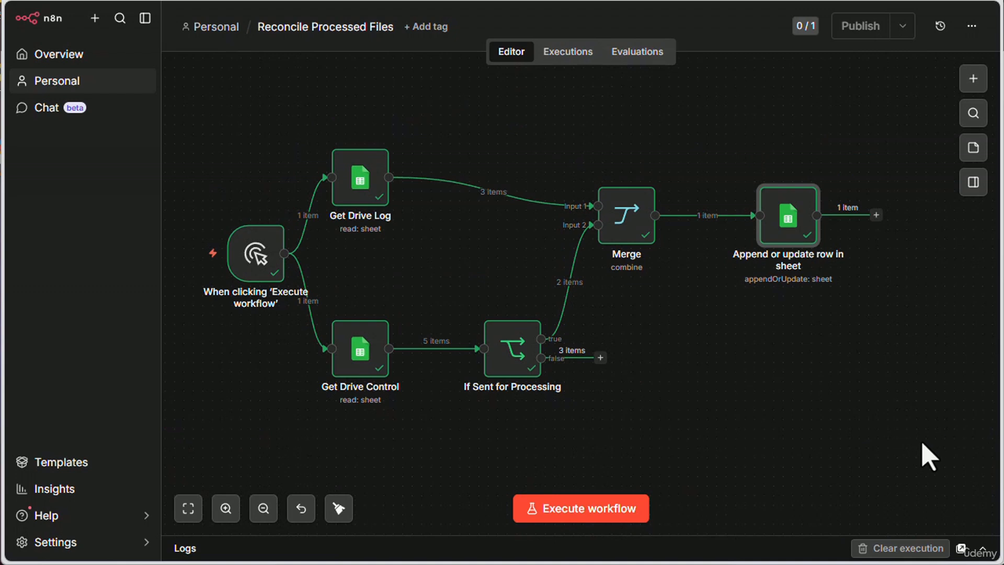